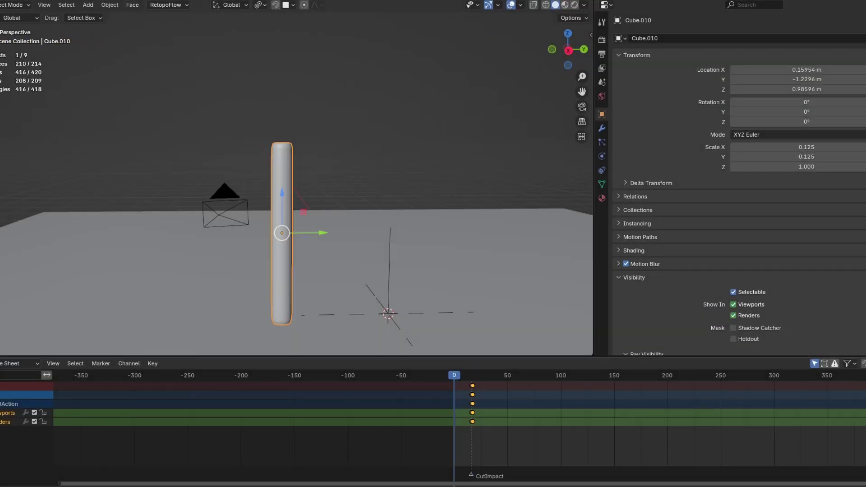
Scrub through the cut around frames 16 and 17 and select the upper log piece to review its fall
scroll(399, 373, up, 5)
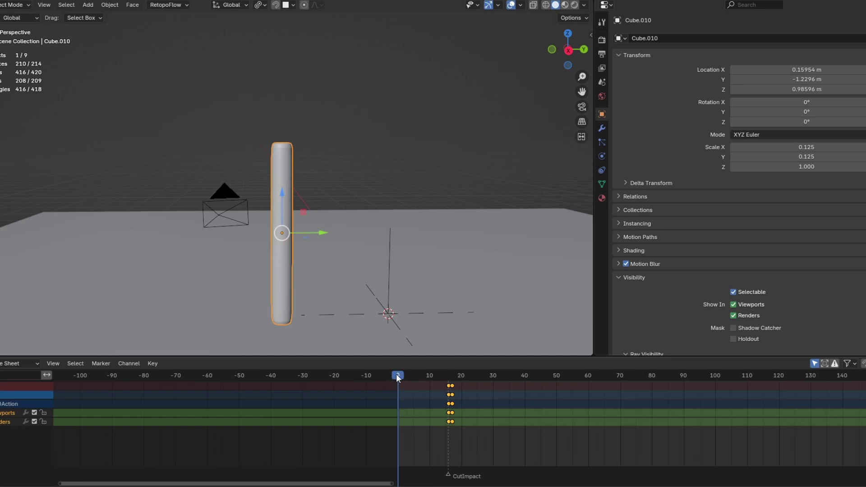
drag(398, 378, 450, 385)
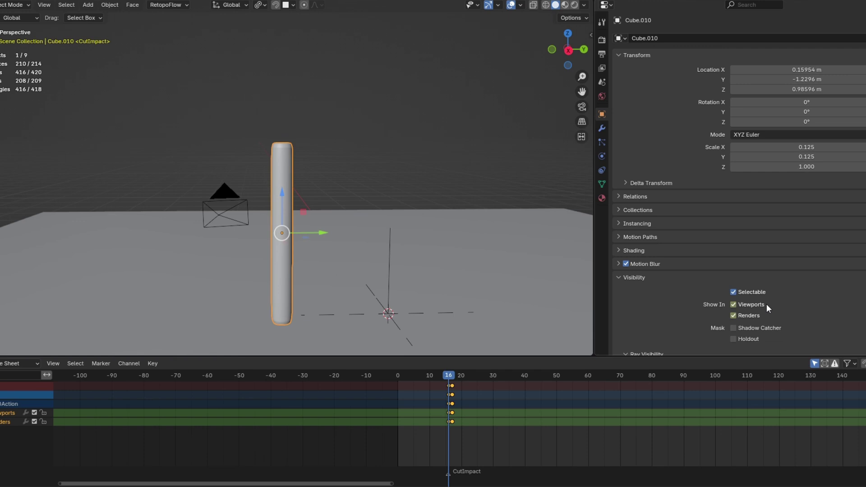
key(Right)
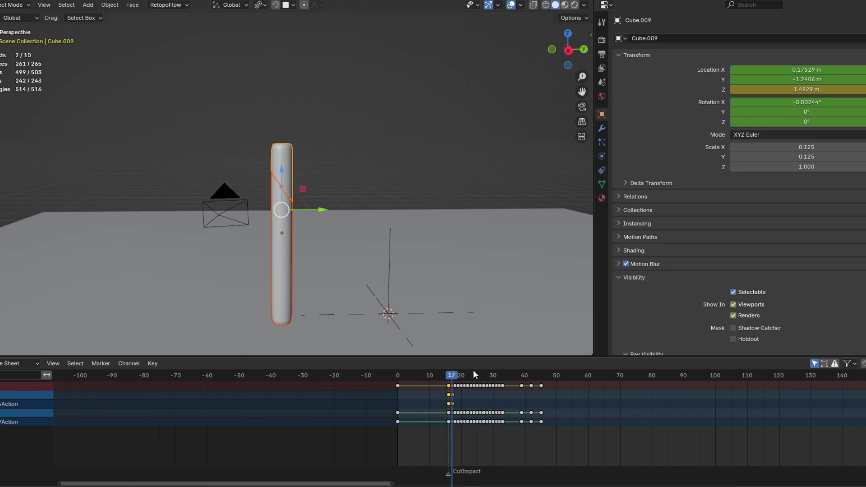
click(288, 156)
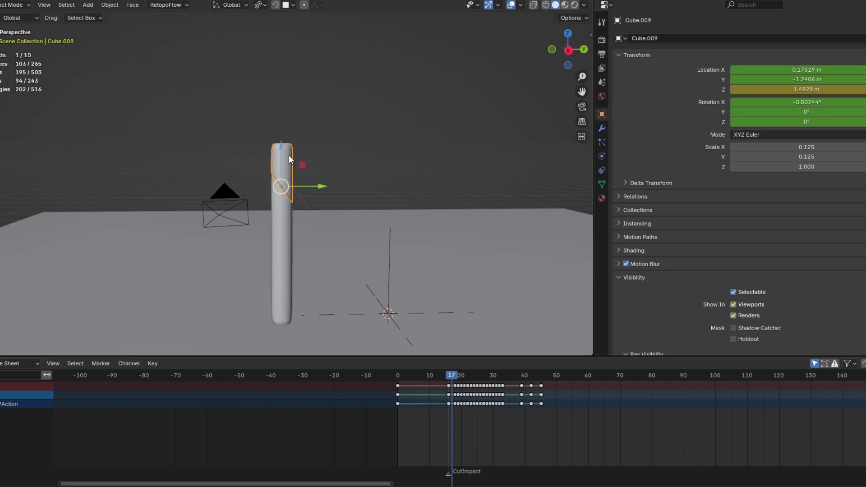
drag(453, 377, 545, 404)
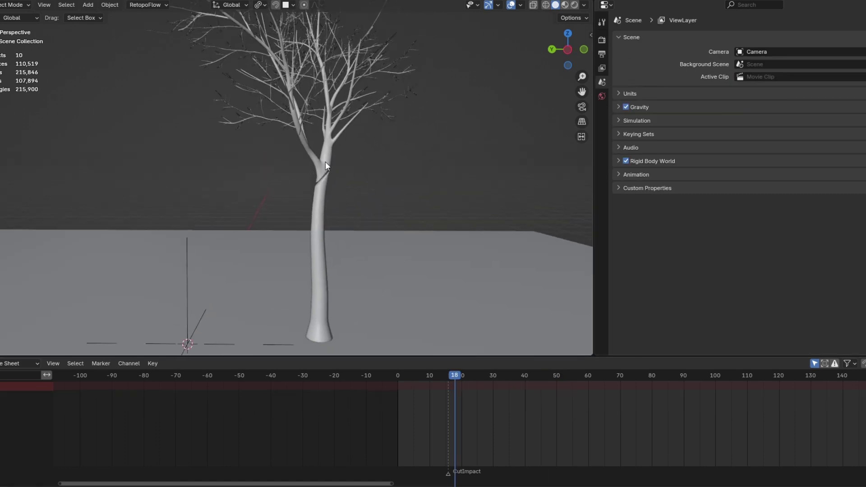
Play the animation with the upper tree mesh selected, and display the falling log piece's keys in the Action Editor
click(326, 165)
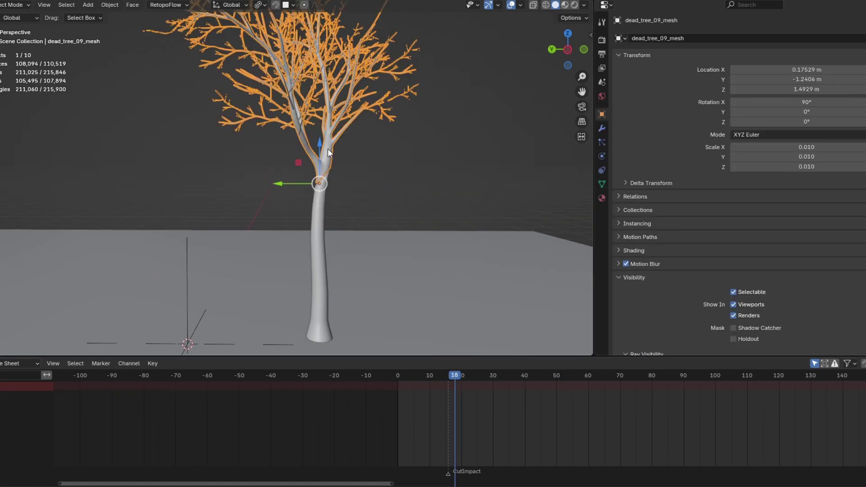
key(space)
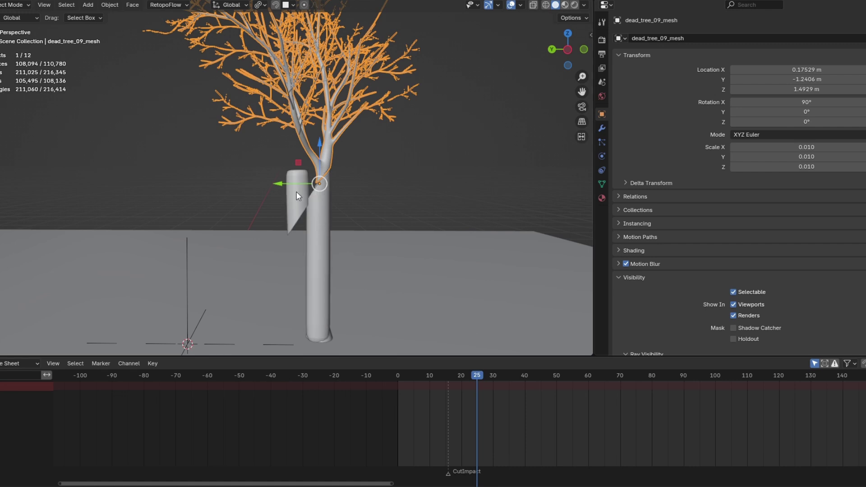
click(296, 191)
click(13, 363)
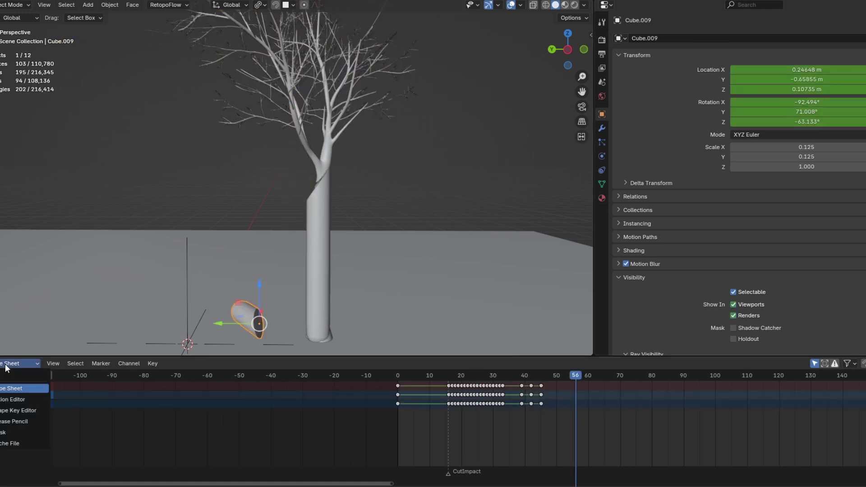
click(16, 396)
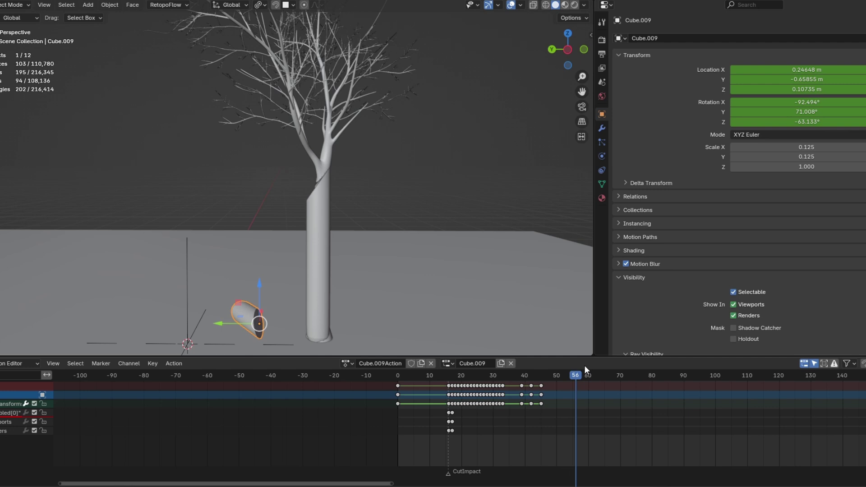
Rename the falling log piece's action as fallingWood
drag(453, 377, 451, 397)
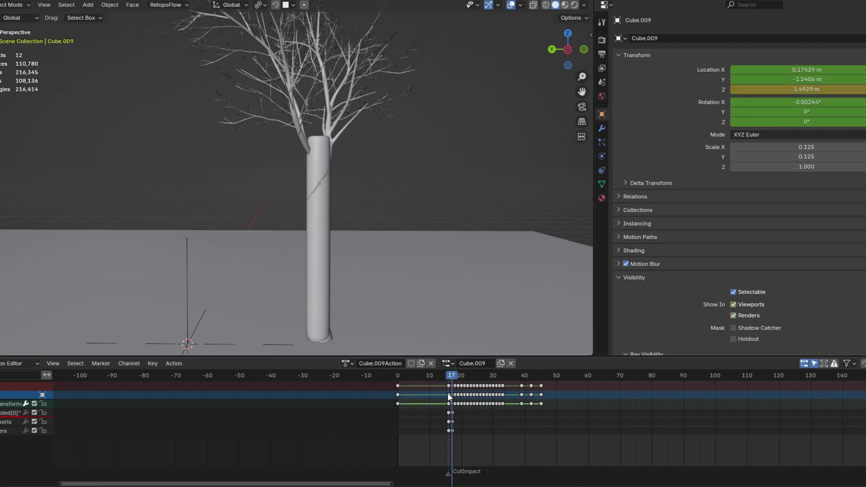
click(375, 363)
text(fallingWood)
key(Return)
key(space)
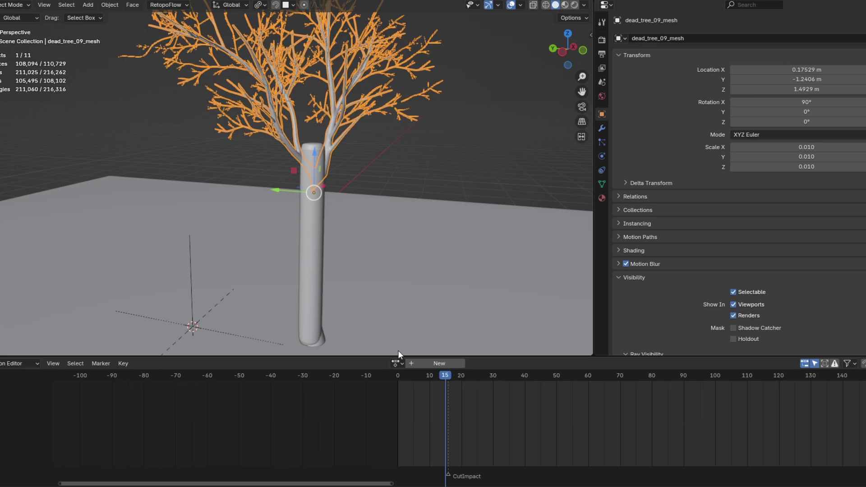
Assign the fallingWood action to the upper tree mesh and step through the frames after the cut to check its fall
click(396, 362)
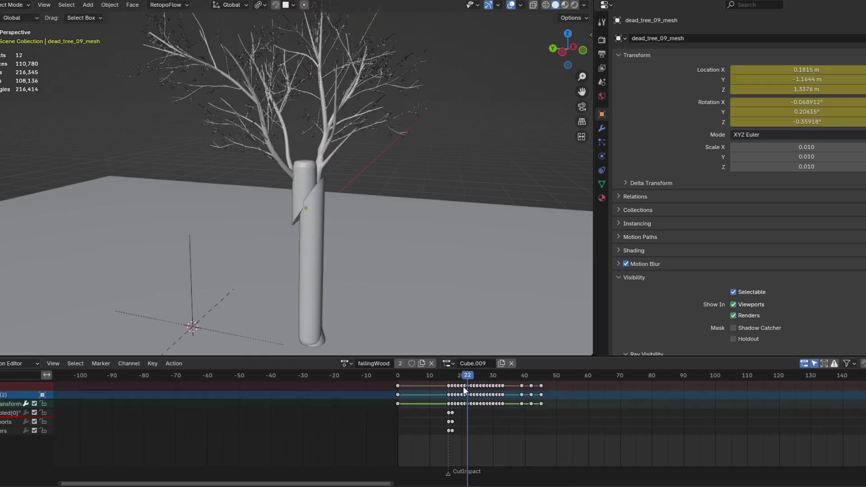
key(Left)
key(Left)
key(Left)
key(Left)
key(Left)
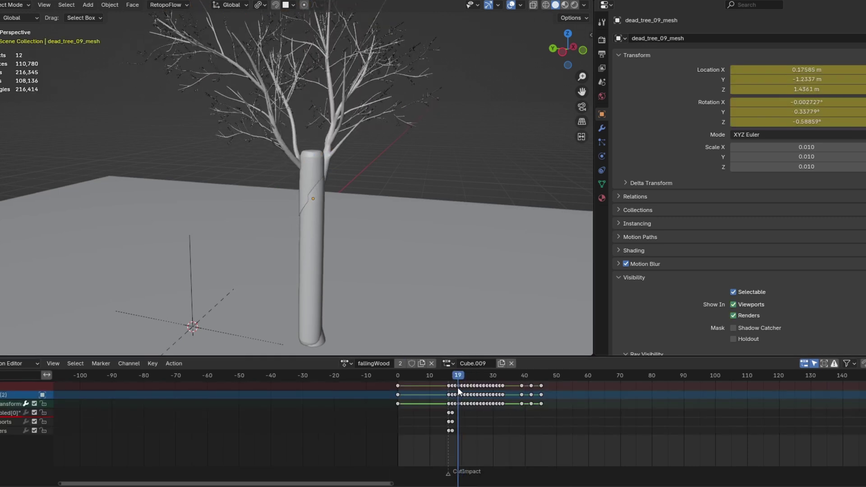
key(Right)
key(Right)
key(Right)
key(Right)
key(Right)
key(space)
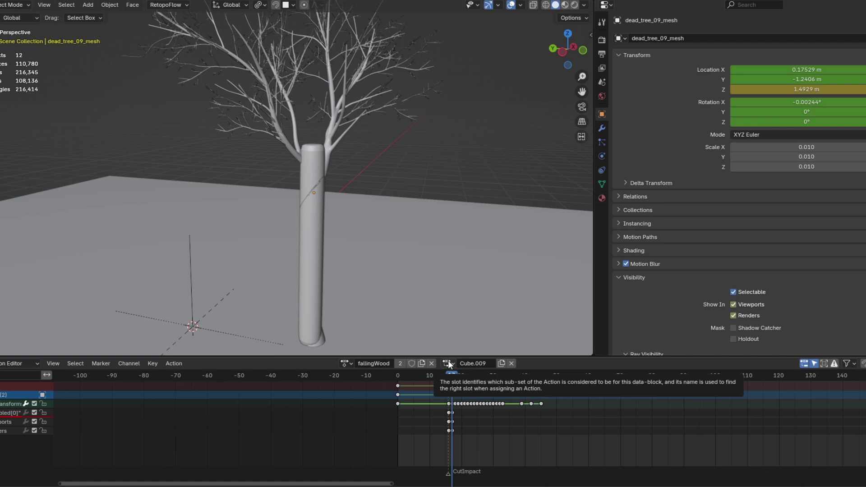
Rename the fallingWood action's slot as Fall
click(474, 364)
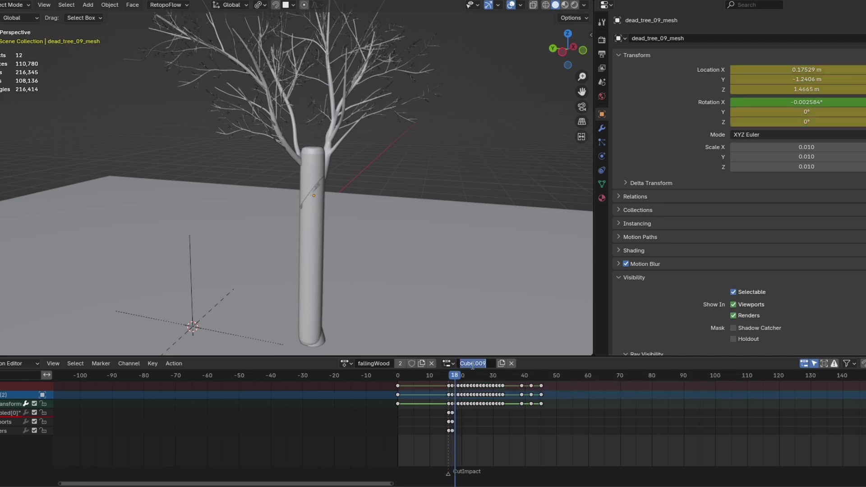
text(Fall)
key(Return)
Select the upper log piece and scrub around frames 20 and 21 to compare its motion with the upper tree mesh
mouse_move(456, 375)
mouse_down()
mouse_move(521, 390)
mouse_move(460, 381)
mouse_up()
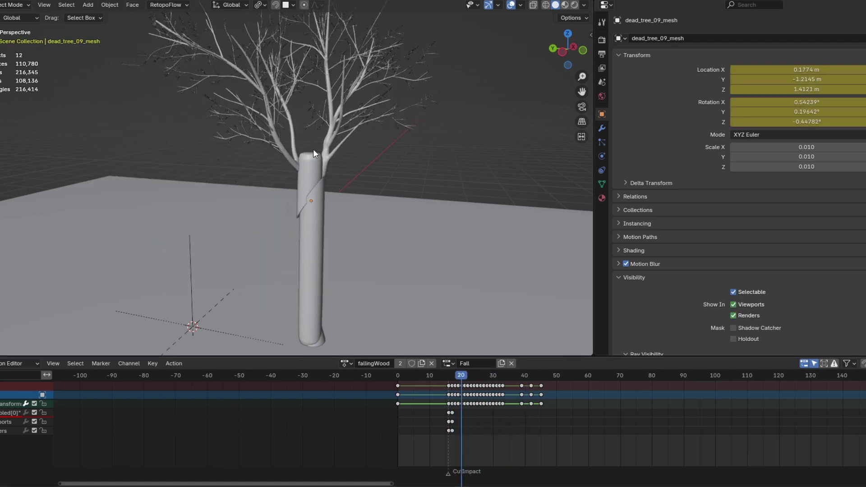
click(329, 150)
click(299, 186)
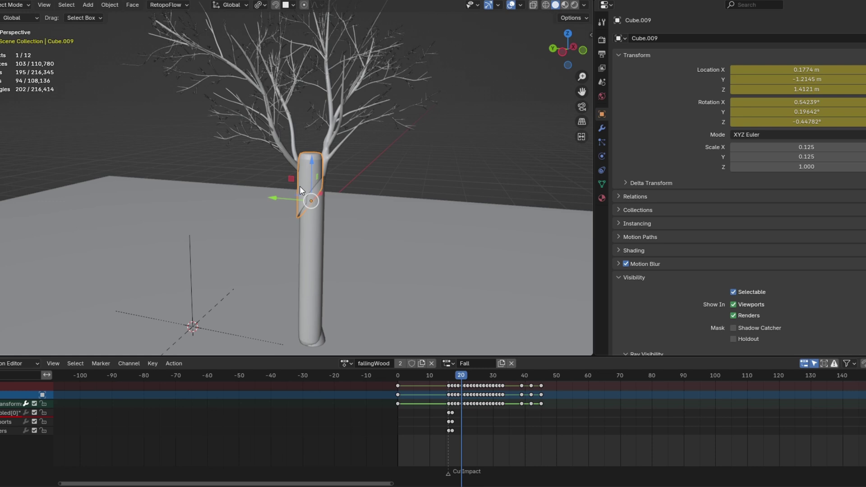
mouse_move(475, 375)
mouse_down()
mouse_move(449, 378)
mouse_move(464, 376)
mouse_up()
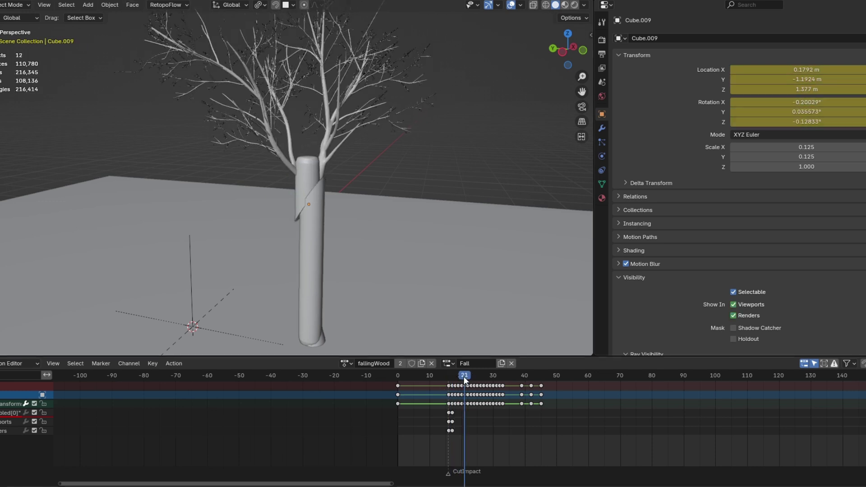
click(307, 162)
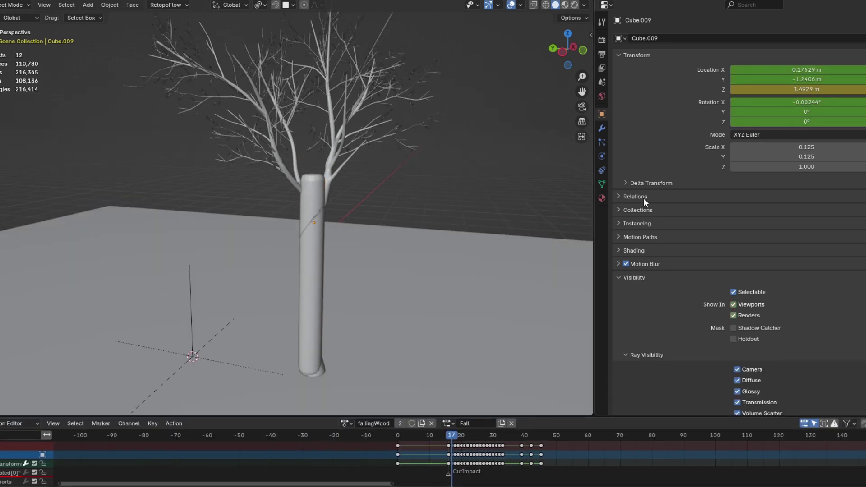
Expand the Animation section in the upper log piece's object properties and examine its assigned action, slot and available actions
click(601, 184)
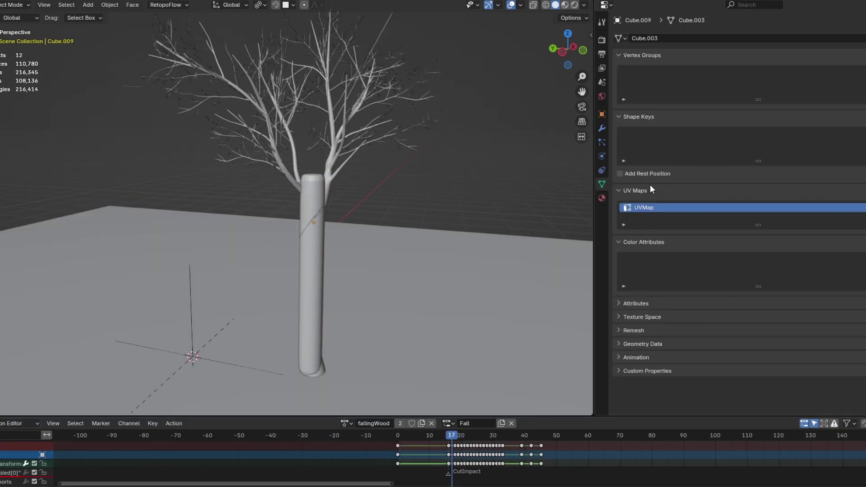
click(617, 354)
click(602, 115)
click(625, 353)
scroll(626, 361, down, 6)
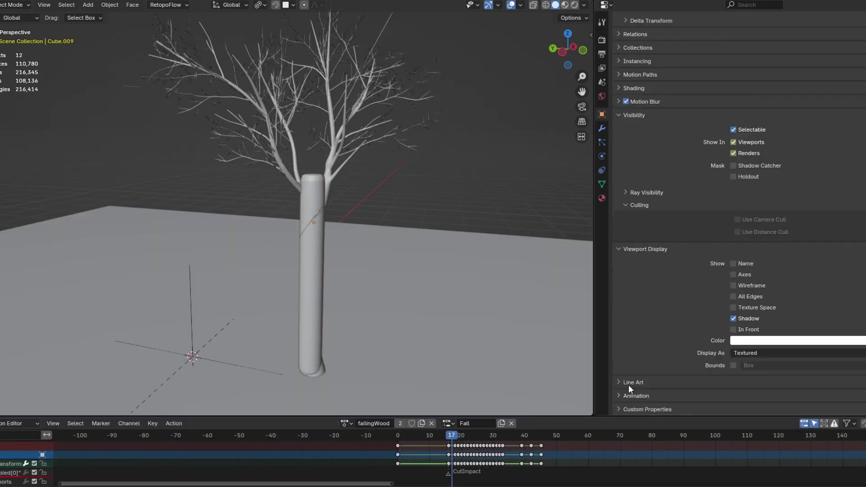
click(629, 394)
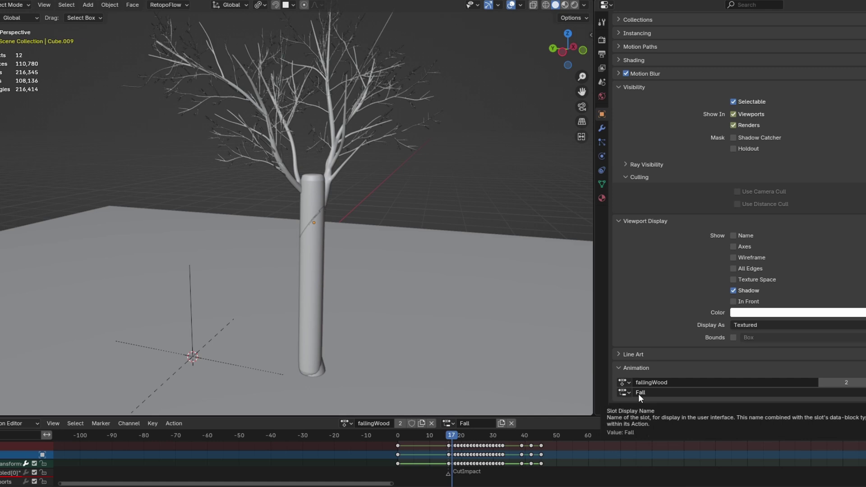
click(624, 382)
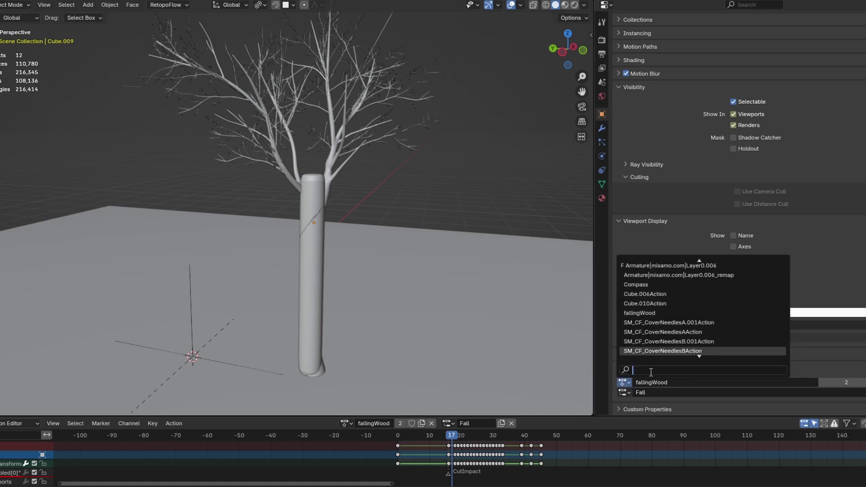
key(Escape)
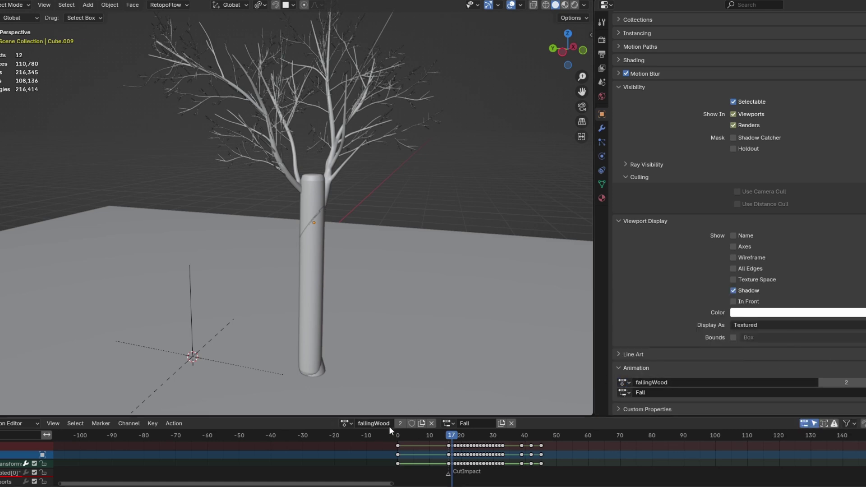
key(space)
key(Escape)
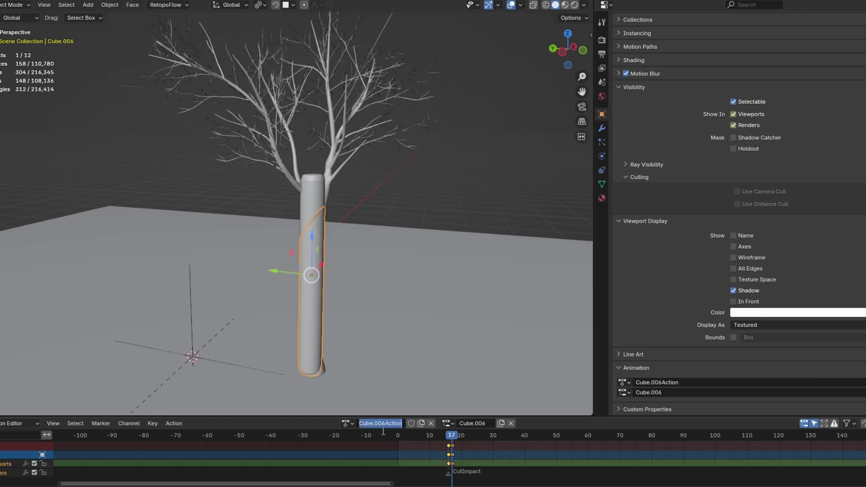
Rename the lower log piece's action as Wood Viz and its slot as Visibility only
text(Wood S)
key(BackSpace)
text(Viz)
click(470, 422)
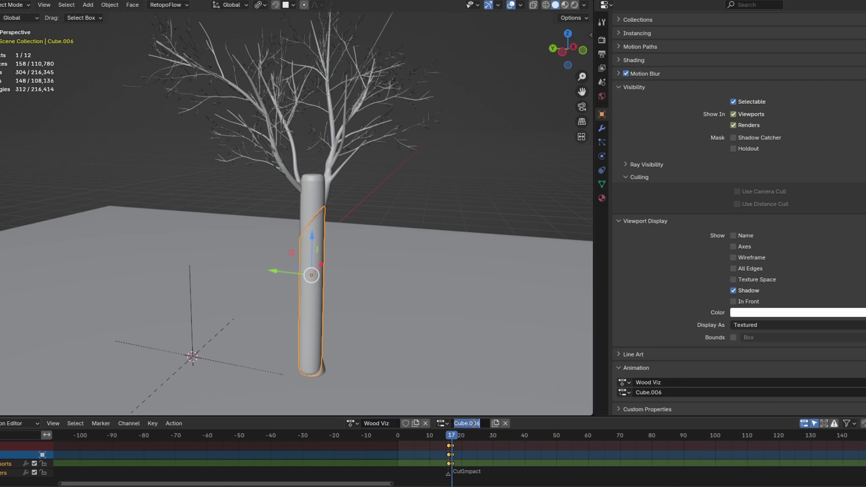
text(Visibility only)
key(Return)
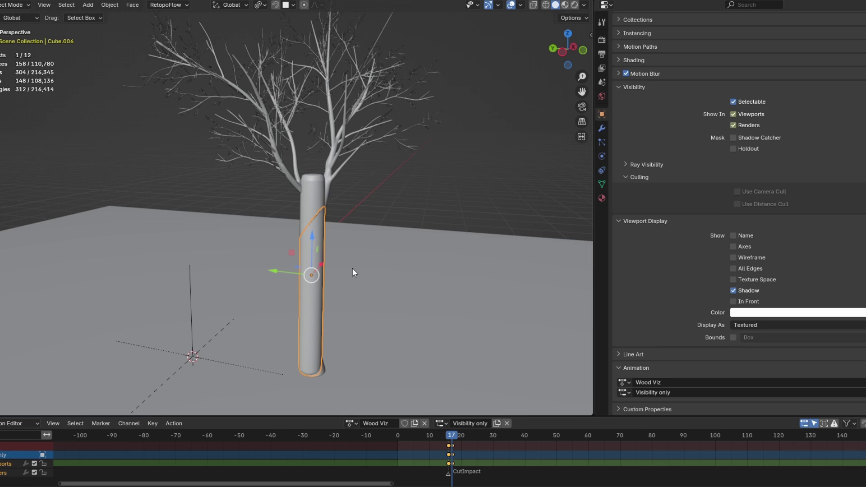
Assign the Wood Viz action to the lower tree trunk mesh and check its visibility at frame 16
middle_drag(352, 268, 338, 258)
click(328, 260)
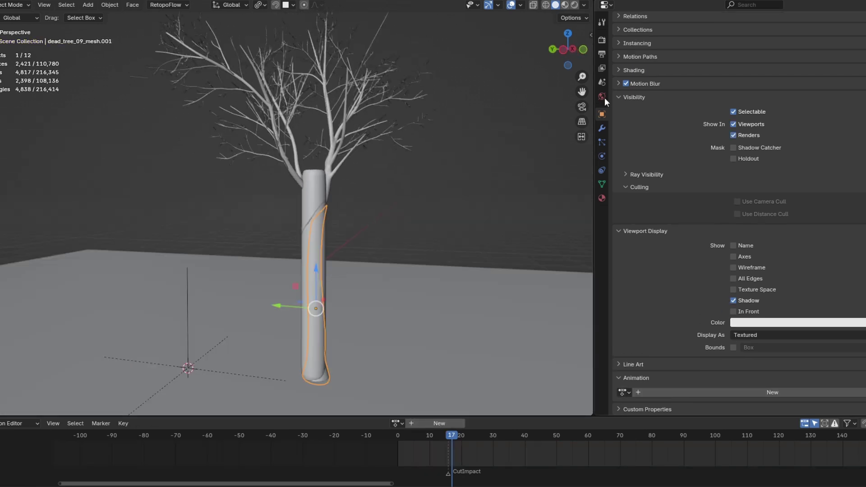
click(624, 391)
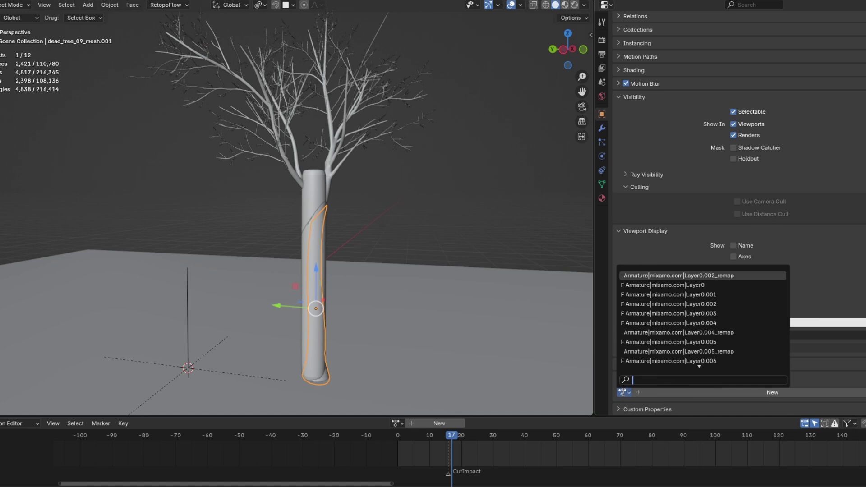
text(wood)
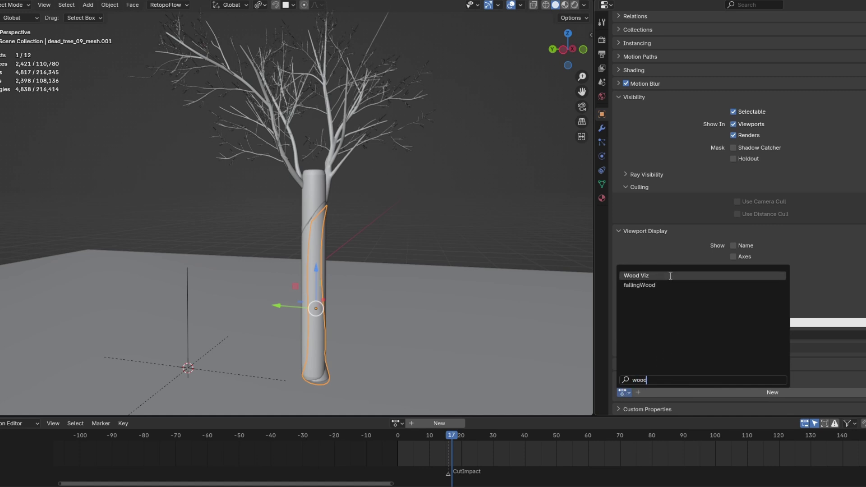
click(671, 274)
mouse_move(441, 445)
mouse_down()
mouse_move(563, 448)
mouse_move(448, 445)
mouse_up()
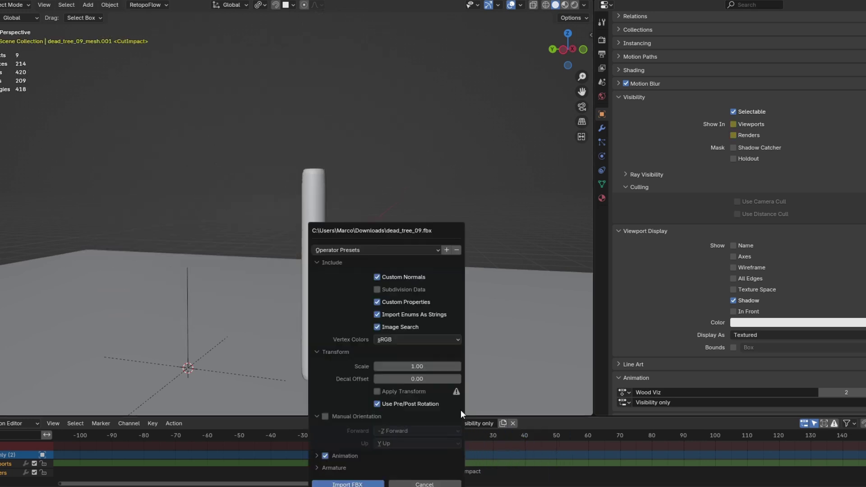
Import dead_tree_09.fbx and move the new tree -1.205 m along Y, and along X onto the log
key(Return)
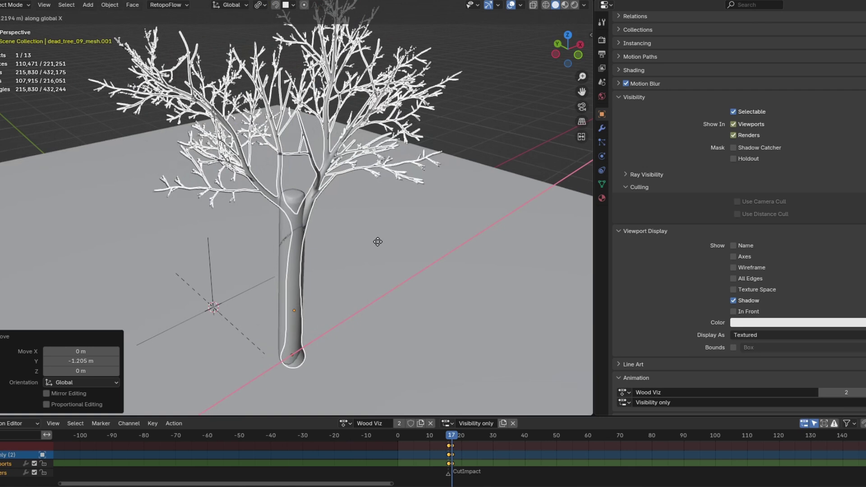
key(g)
key(y)
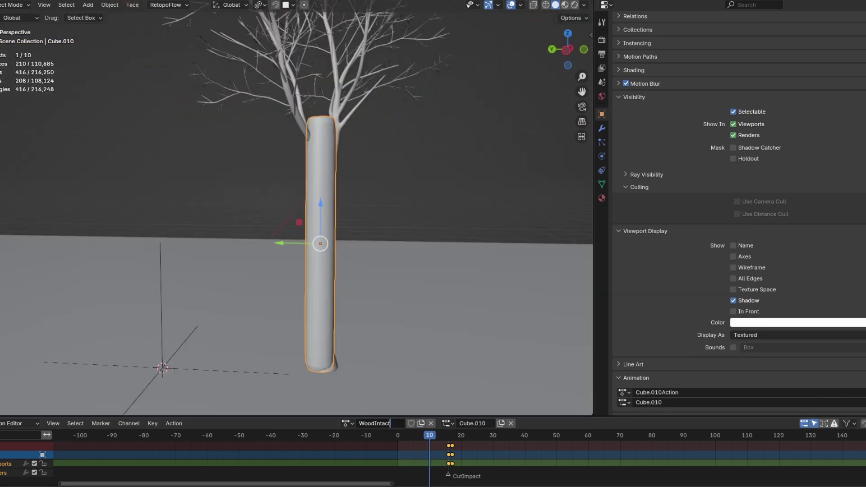
Rename the intact log's action as WoodIntact
double_click(464, 423)
text(WoodIntact)
key(Return)
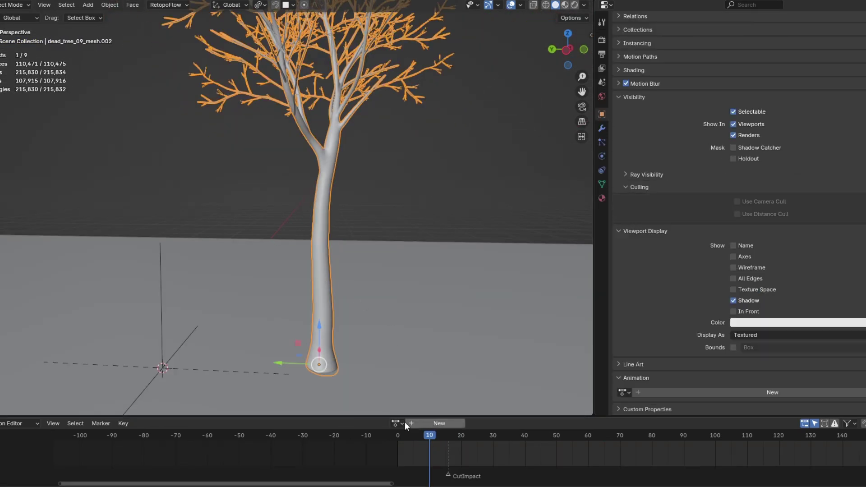
Assign the WoodIntact action and its WoodIntactViz slot to the intact tree mesh
click(402, 422)
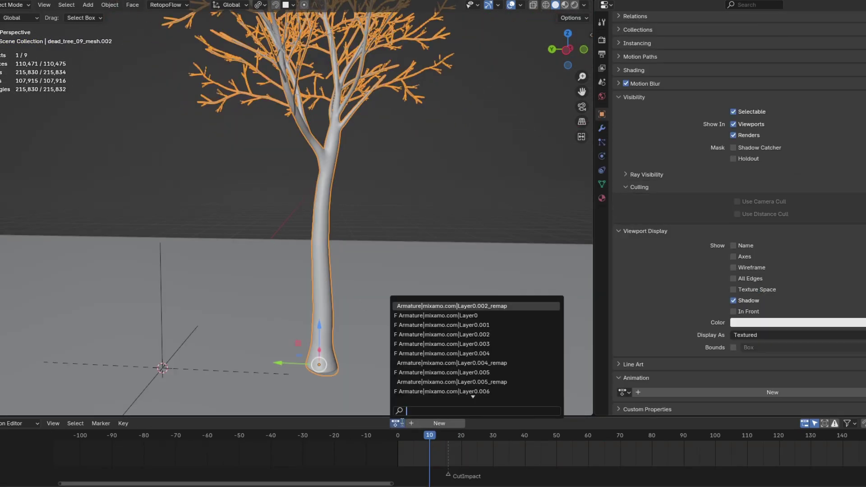
text(wood)
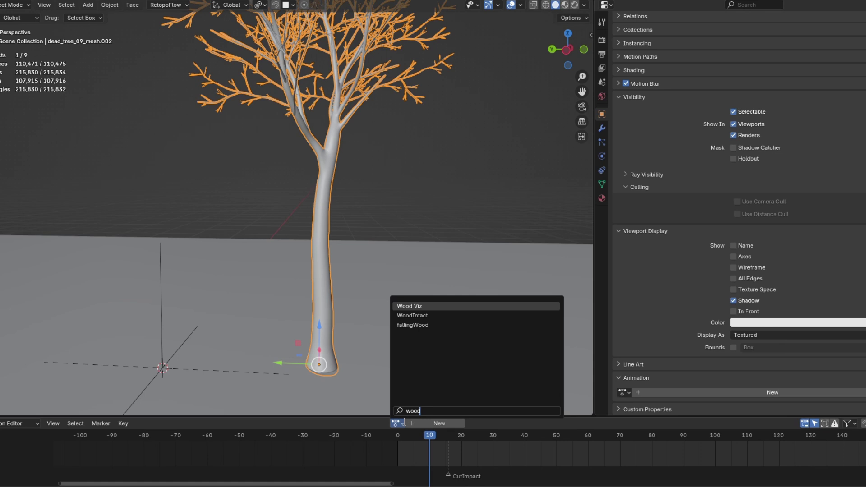
click(412, 315)
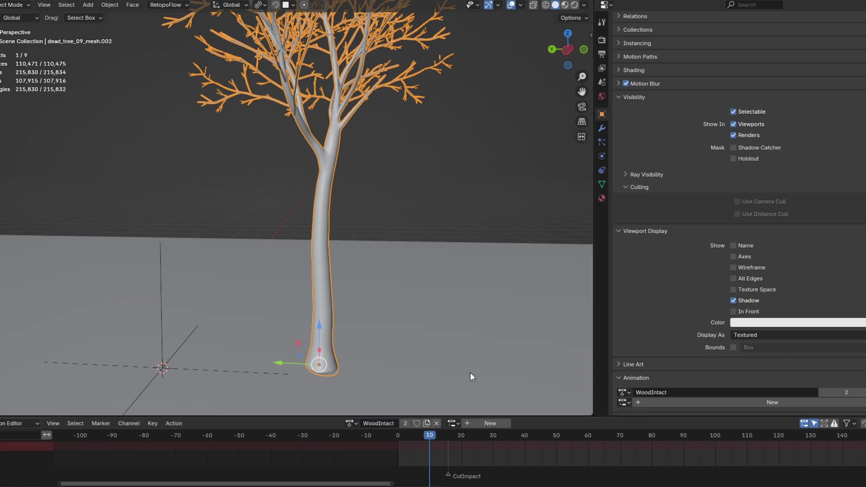
click(451, 423)
click(492, 305)
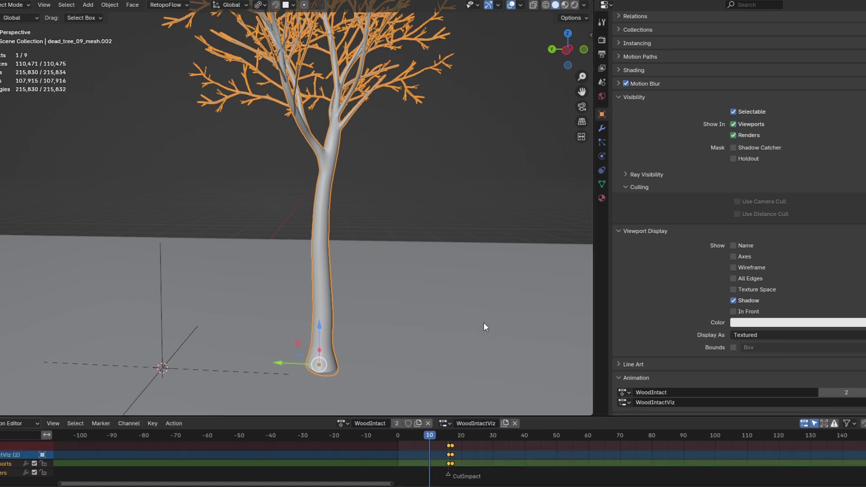
Scrub through the cut to frame 41 and enable the intact tree's visibility in viewports there
drag(424, 441, 484, 469)
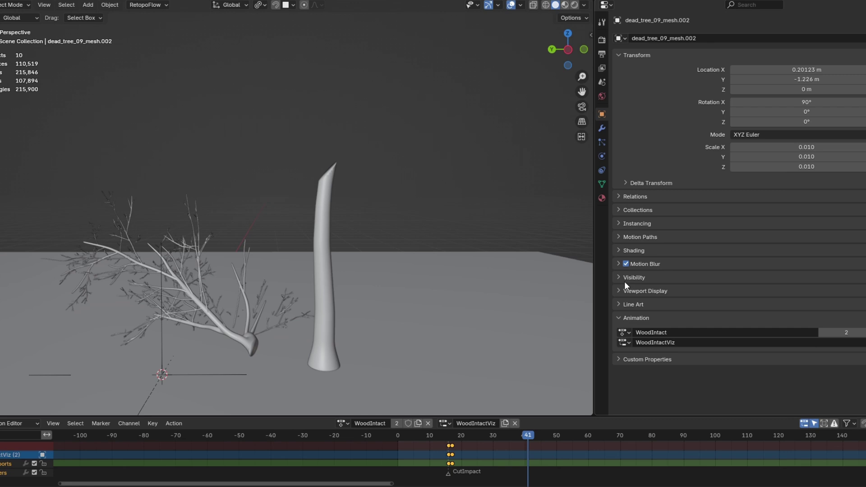
click(619, 278)
click(733, 304)
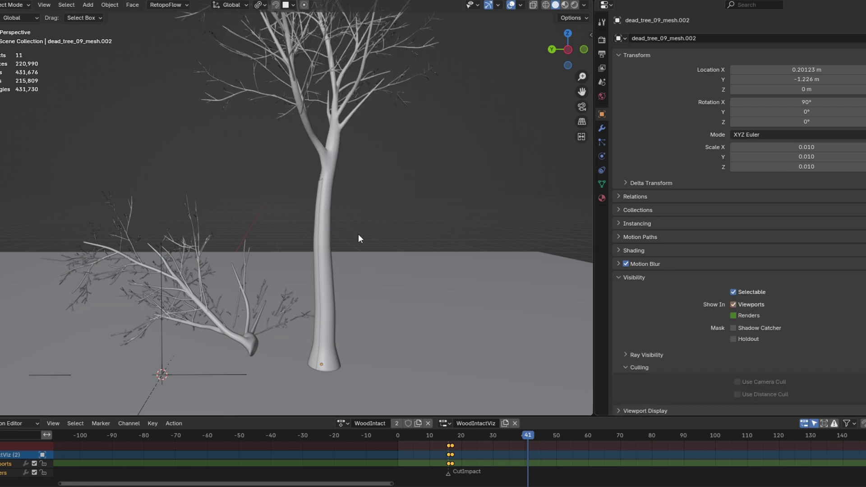
Make the fallen upper tree's fallingWood action a single-user copy and rename it TreeChopped
click(333, 155)
key(g)
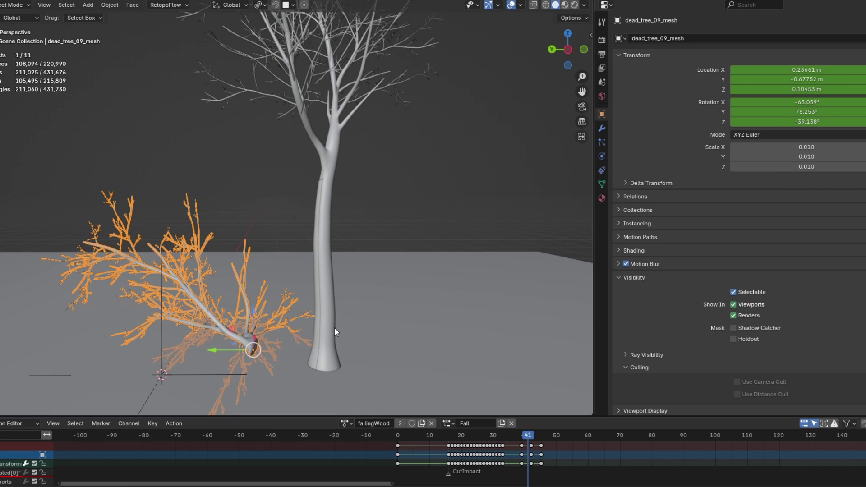
click(397, 423)
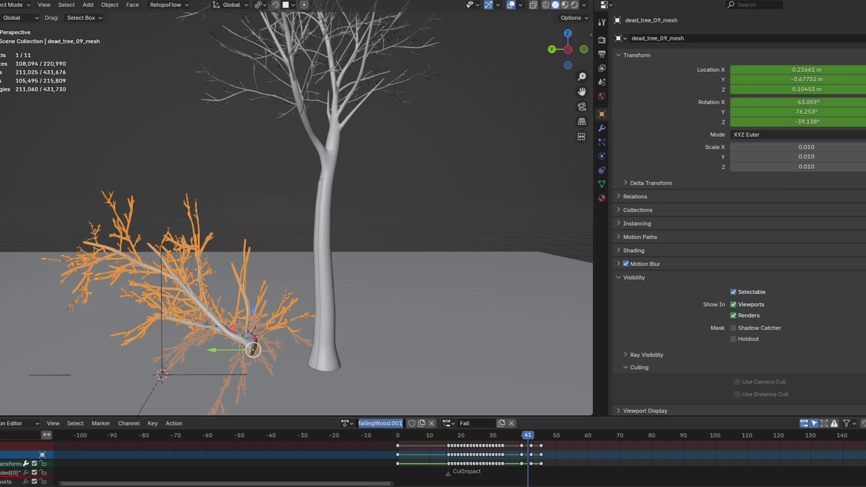
text(TreeChopped)
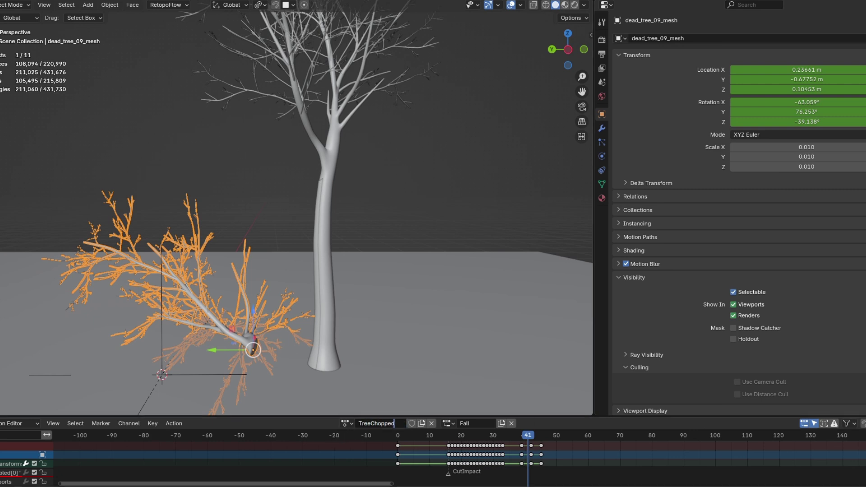
key(Return)
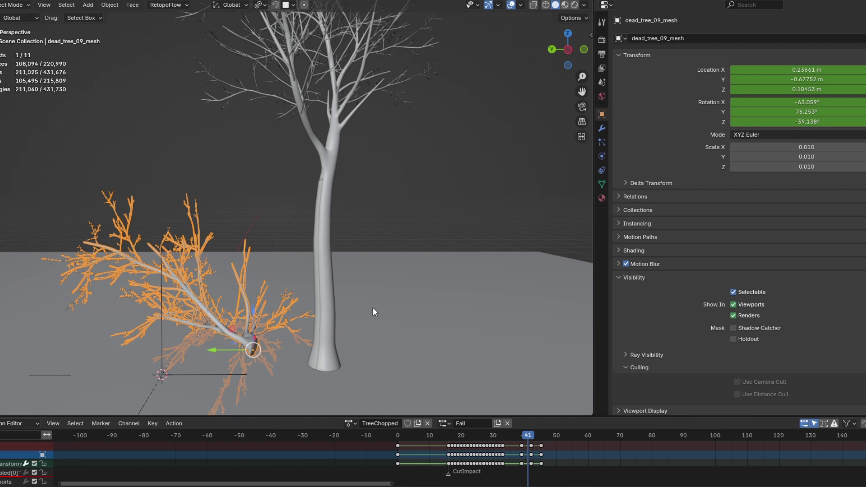
Merge the animation of the intact tree, the lower trunk and the fallen upper tree into the TreeChopped action
click(327, 225)
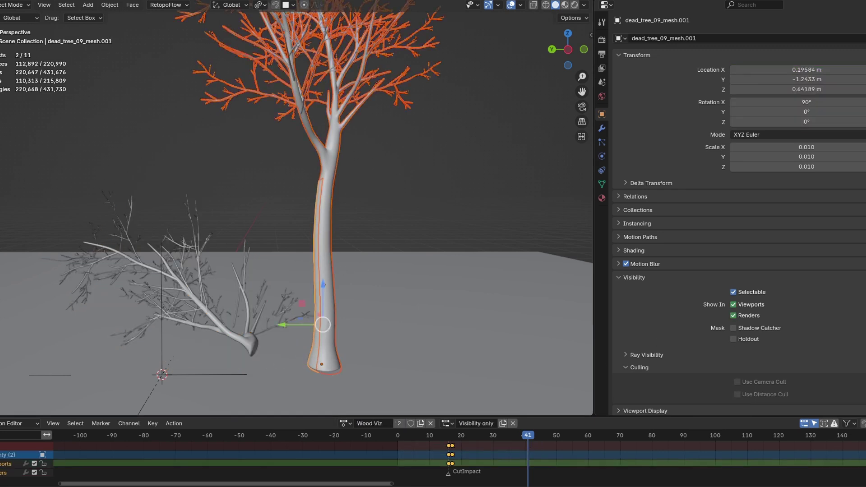
shift+click(235, 297)
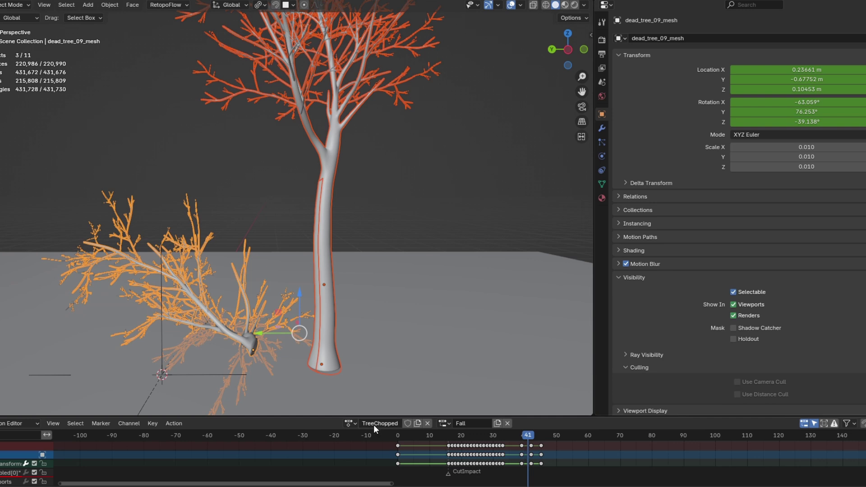
click(174, 423)
click(191, 436)
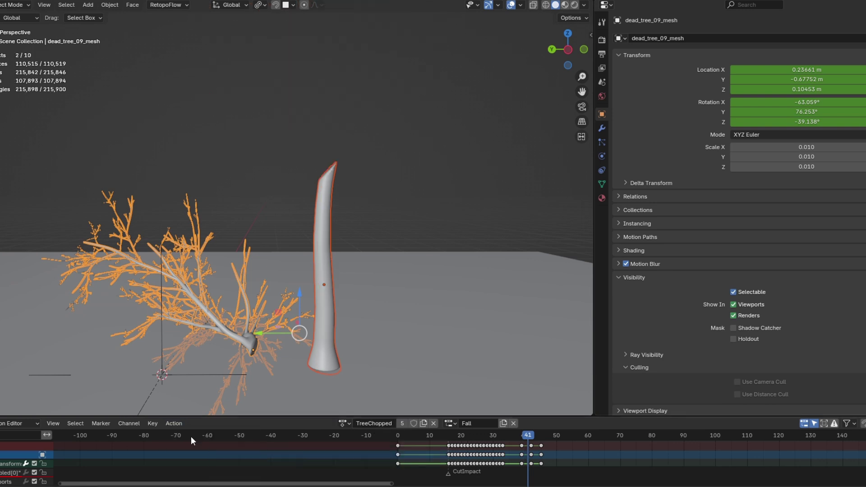
click(449, 423)
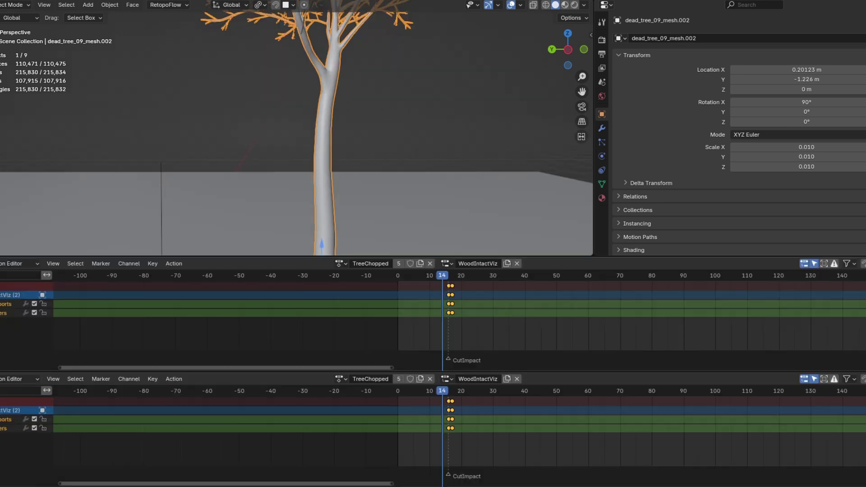
Switch the lower animation area to the Nonlinear Animation editor and push the intact tree's TreeChopped action down into a strip
click(5, 379)
click(109, 326)
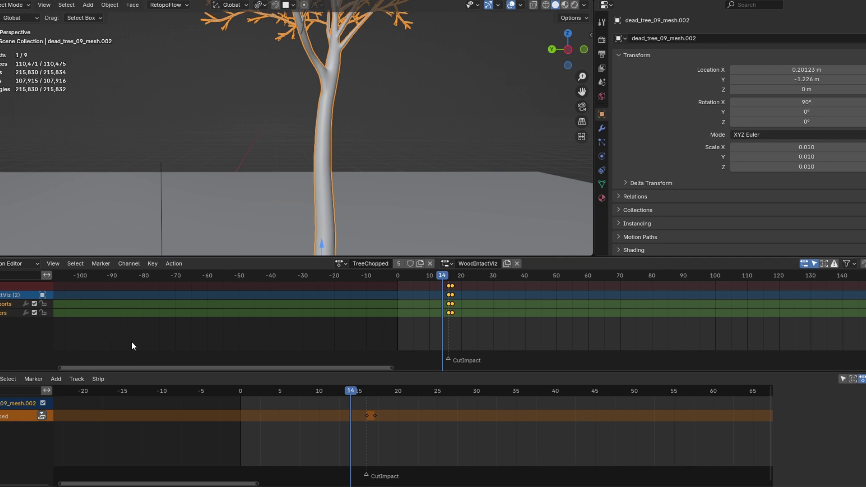
click(176, 264)
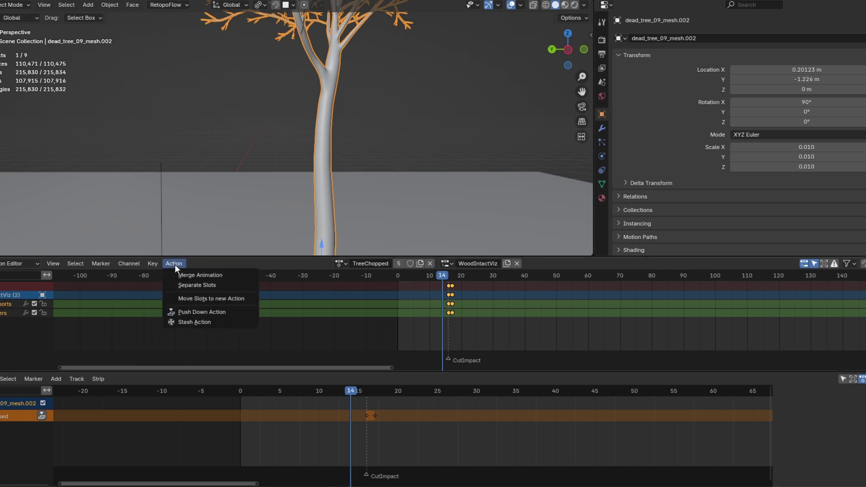
click(212, 311)
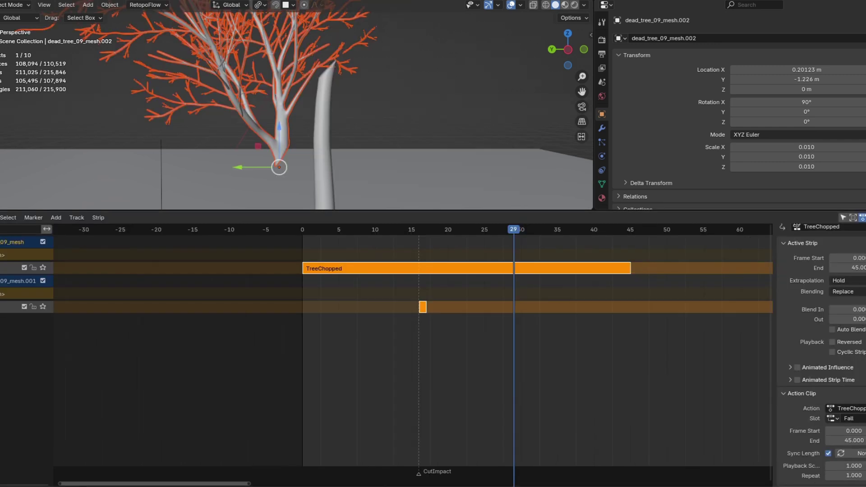
Enlarge the viewport, select the intact tree at frame 13 and scrub past the cut to check the mesh swap
key(alt+a)
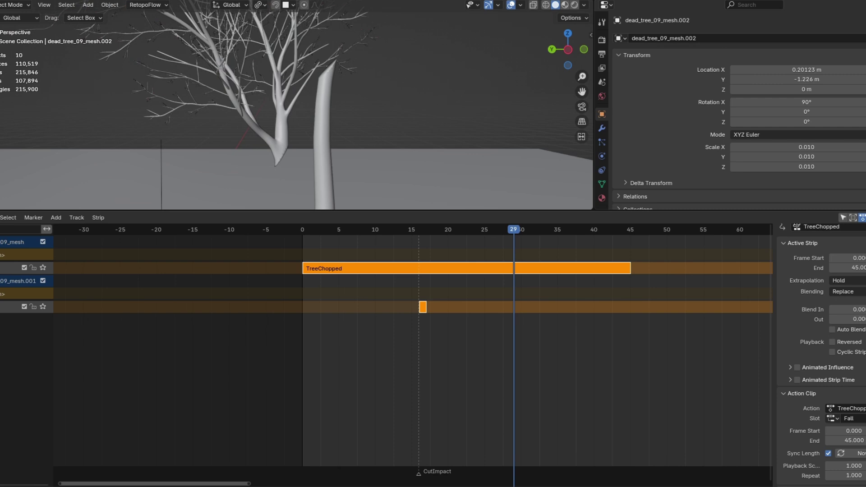
drag(665, 210, 662, 345)
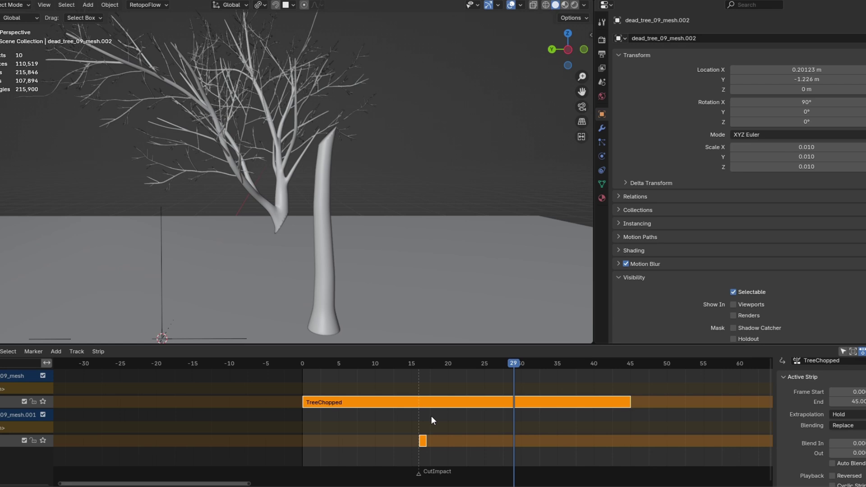
click(396, 363)
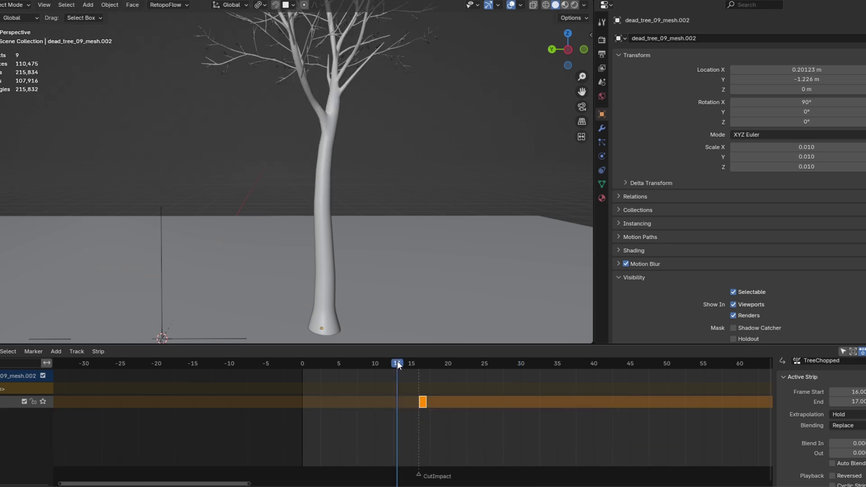
click(328, 235)
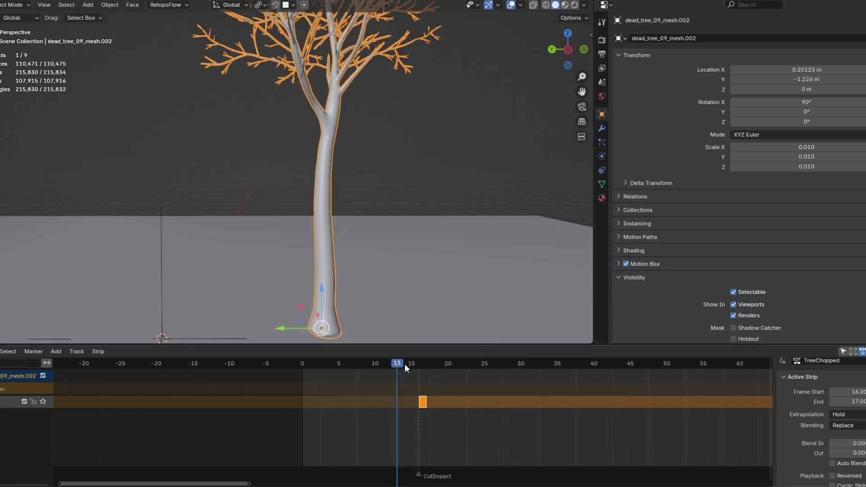
drag(404, 364, 434, 370)
Scrub to frame 23 and enable the hidden intact tree's visibility in viewports so that its strip is listed
click(734, 305)
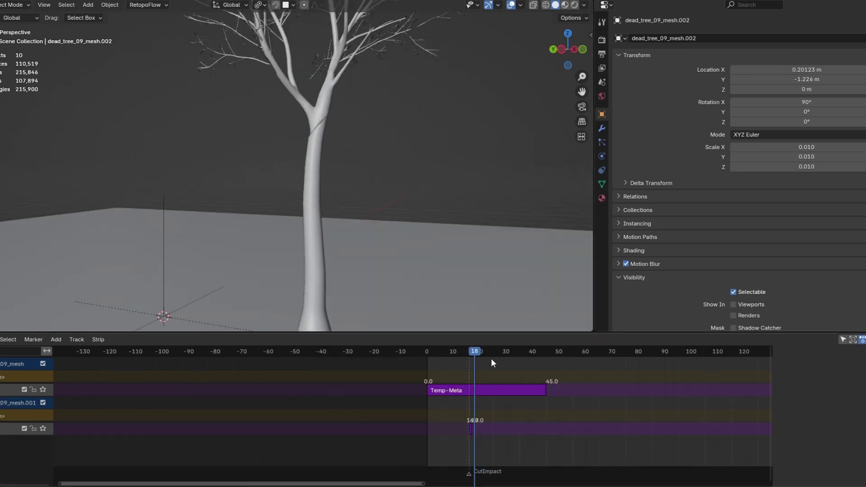
mouse_move(490, 358)
mouse_down()
mouse_move(516, 360)
mouse_move(469, 364)
mouse_move(488, 369)
mouse_up()
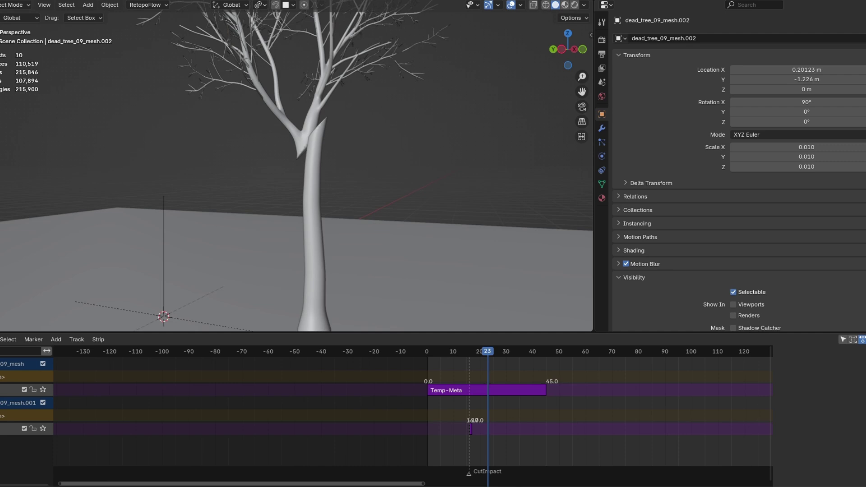
click(734, 305)
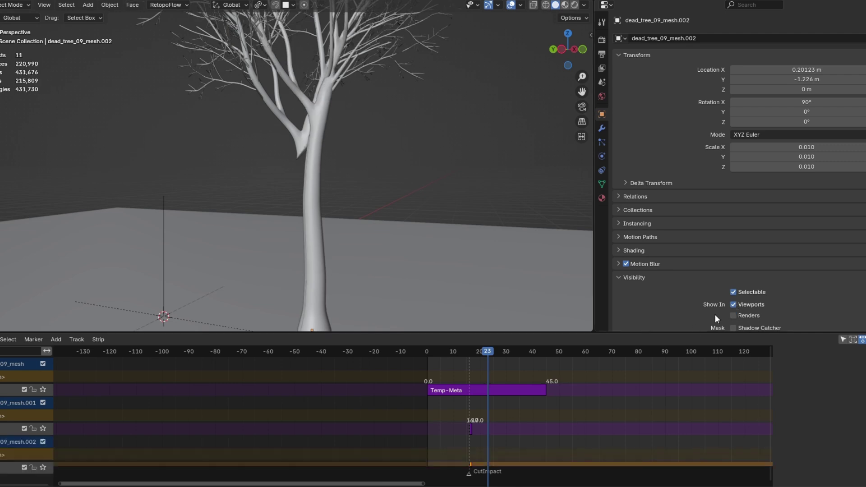
Select the strips of all three tree meshes, move them forward by about 33 frames, and check the tree at frame 39
scroll(548, 407, down, 2)
click(474, 390)
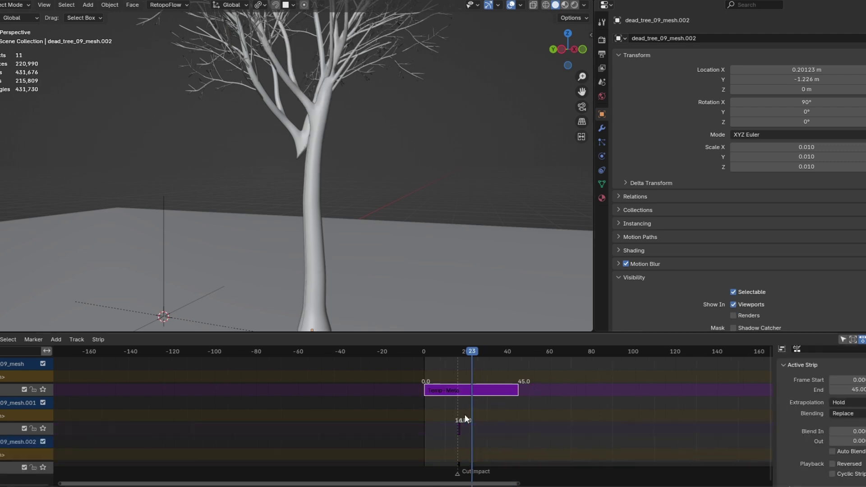
ctrl+click(481, 420)
shift+scroll(581, 370, down, 1)
scroll(581, 370, down, 1)
middle_drag(580, 376, 521, 387)
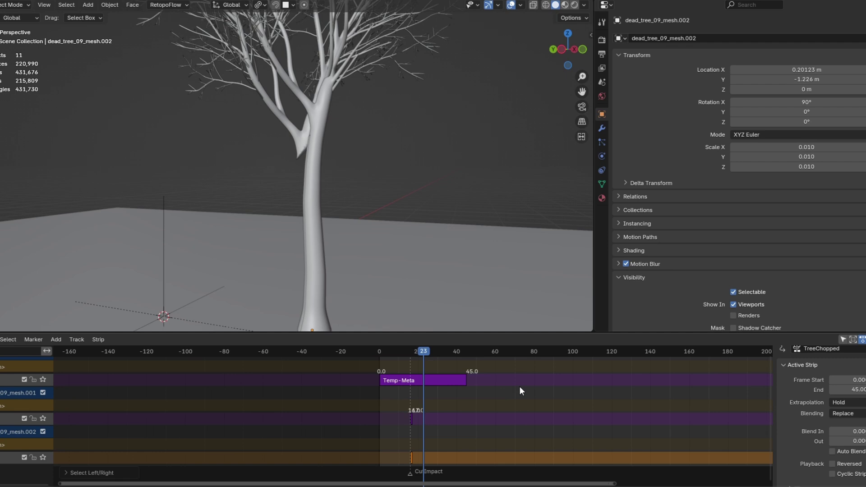
key(g)
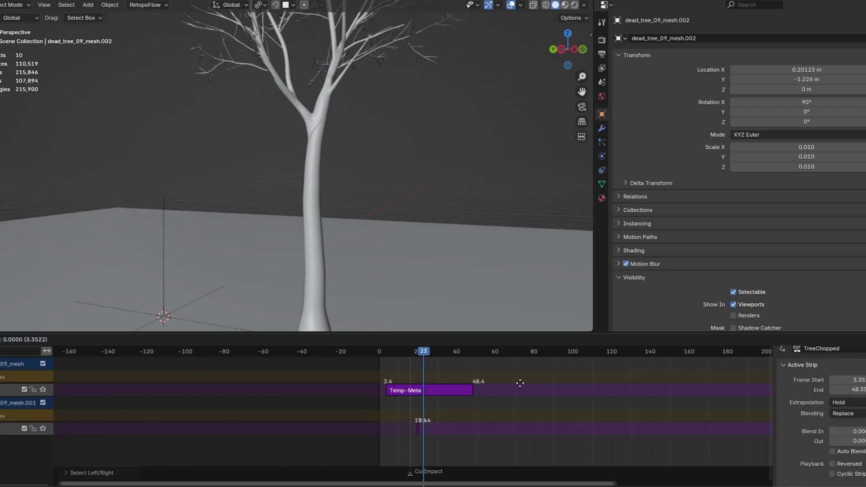
click(607, 411)
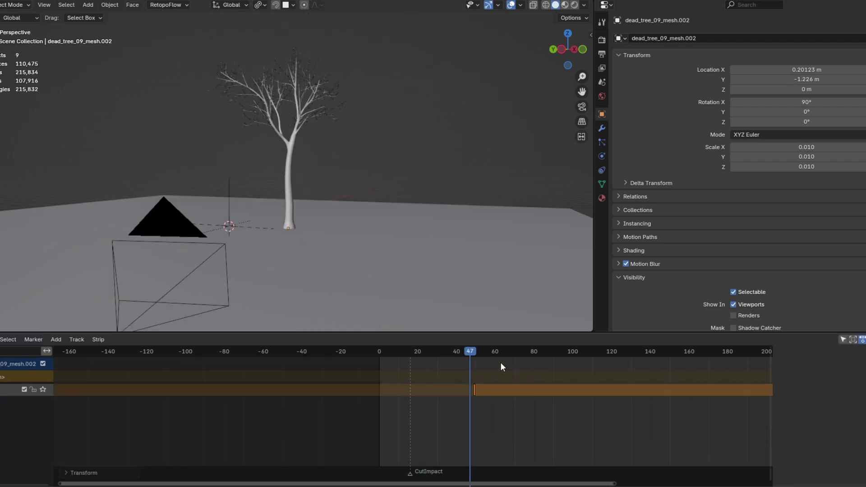
drag(470, 352, 454, 389)
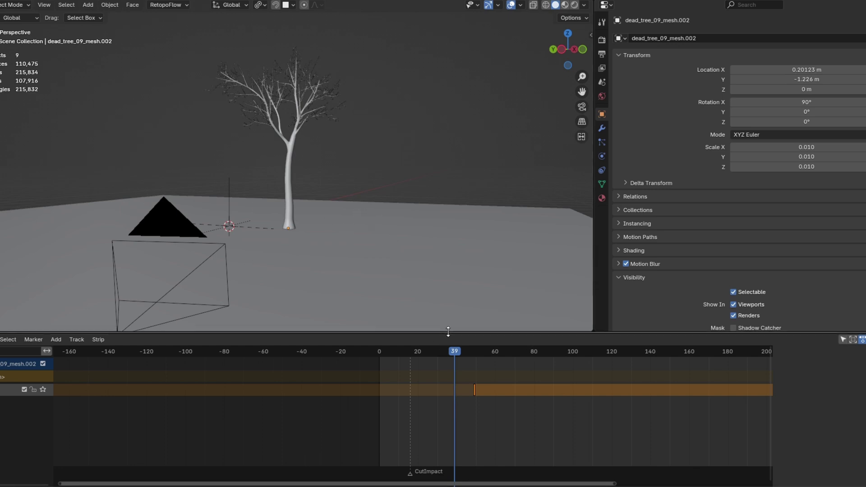
drag(445, 332, 465, 356)
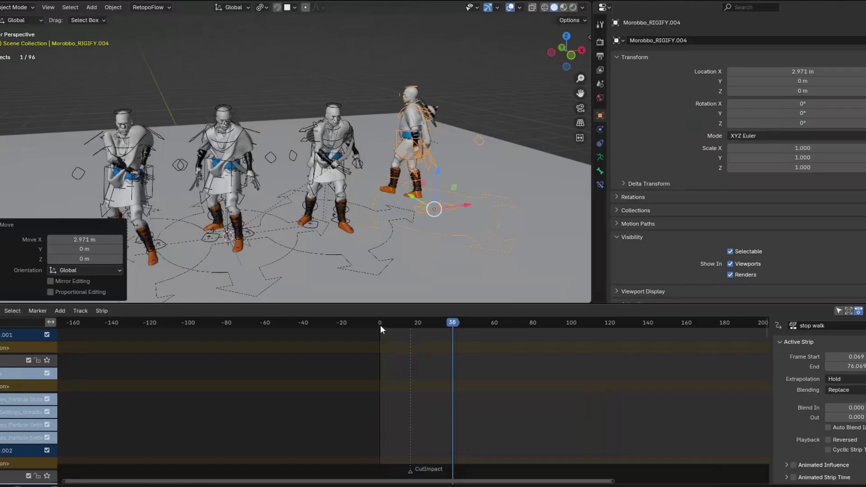
Scrub the four character rigs' animation from frame 0 to 47 and step back frame by frame to frame 10
click(381, 323)
drag(397, 322, 470, 329)
key(Left)
key(Right)
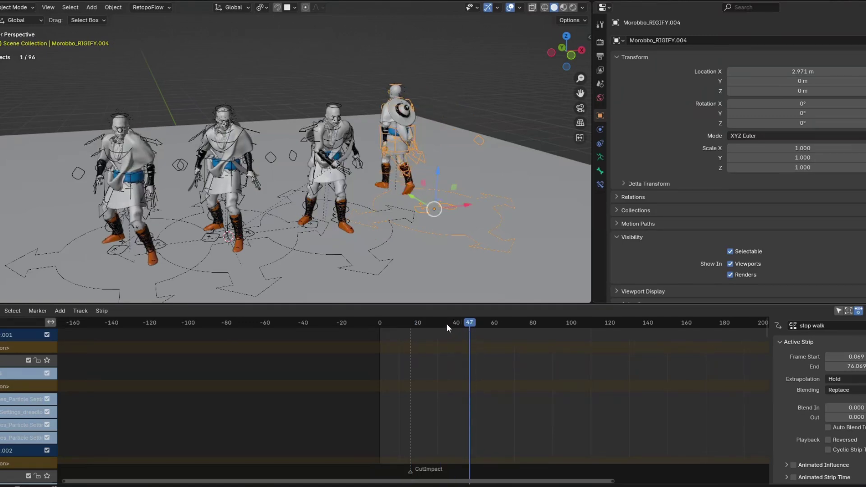
key(Right)
key(Left)
key(Left)
key(Left)
key(Left)
key(Left)
key(Left)
key(Left)
key(Left)
key(Left)
key(Left)
key(Left)
key(Left)
key(Left)
key(Left)
key(Left)
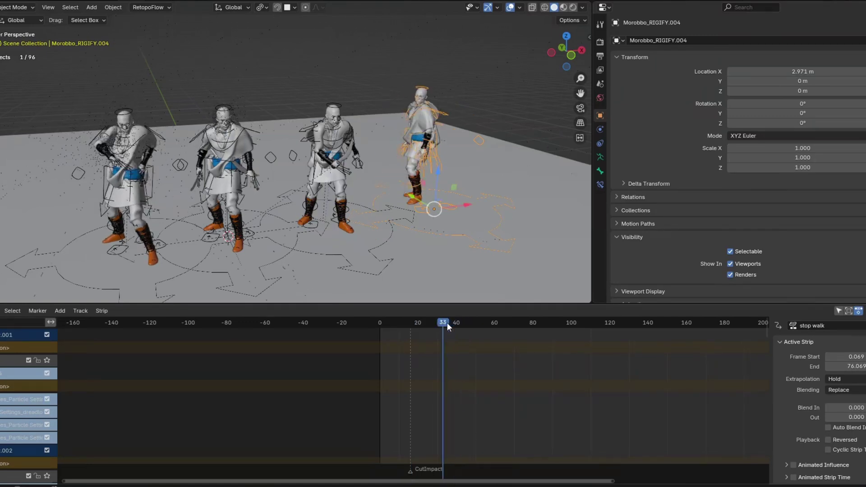
key(Left)
key(Left)
key(Left)
key(Left)
key(Left)
key(Left)
key(Left)
key(Left)
key(Left)
key(Left)
key(Left)
key(Left)
key(Left)
key(Left)
key(Left)
key(Left)
key(Left)
key(Left)
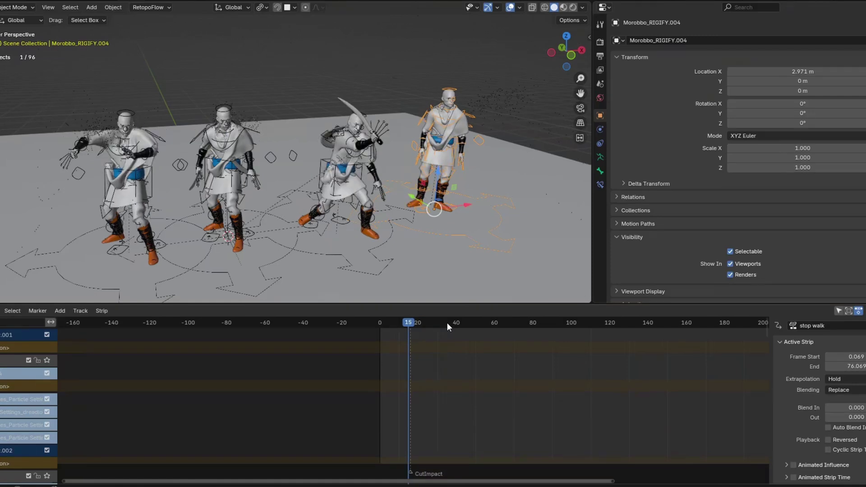
key(Left)
key(Left)
key(Left)
key(Left)
key(Left)
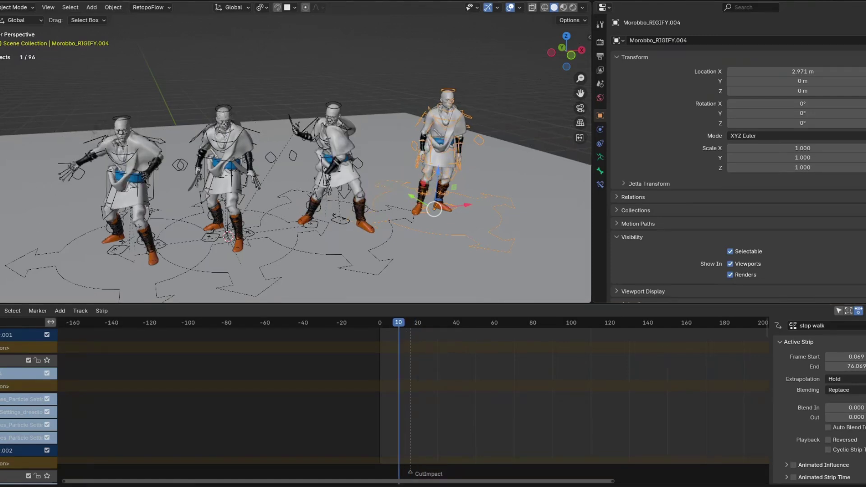
middle_drag(360, 137, 385, 137)
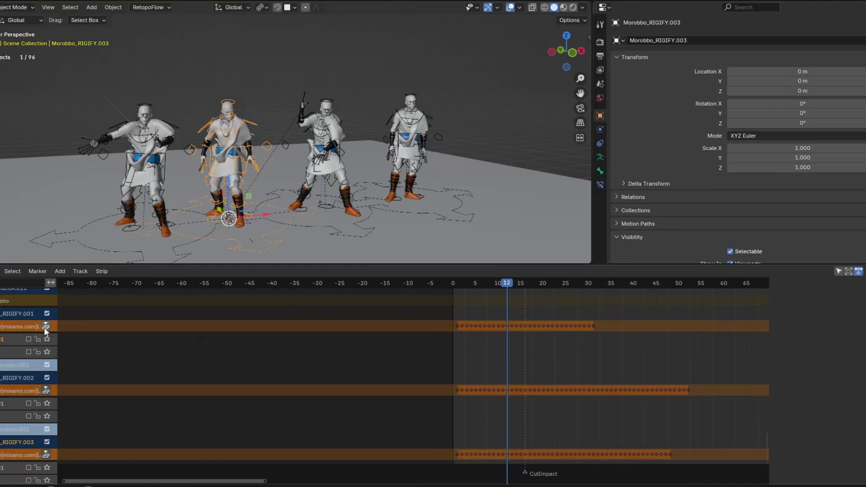
Rename the action of rig .001 as CUT and the action of rig .002 as SHEATH
click(433, 390)
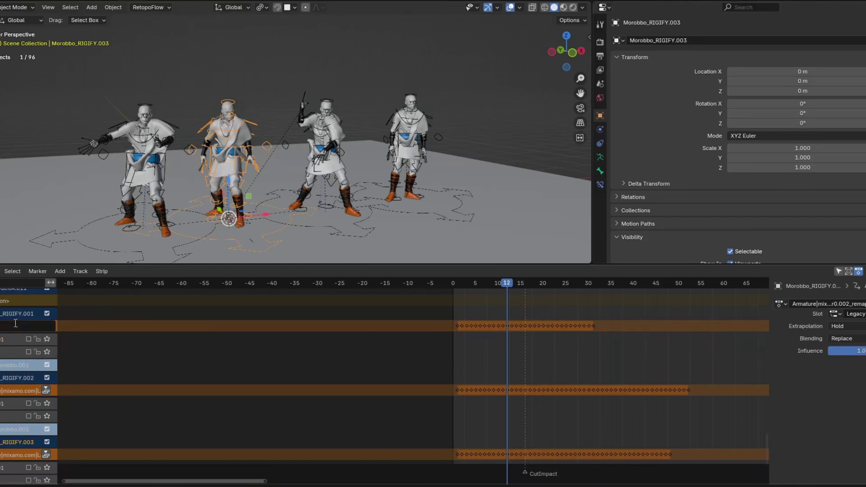
key(KP_Decimal)
double_click(23, 445)
text(SHEATH)
key(Return)
Check the rigs' poses at frame 9, select rig .003 and rename its action as IDLE
click(344, 149)
drag(139, 283, 160, 284)
click(236, 161)
scroll(88, 291, down, 3)
click(129, 281)
click(340, 154)
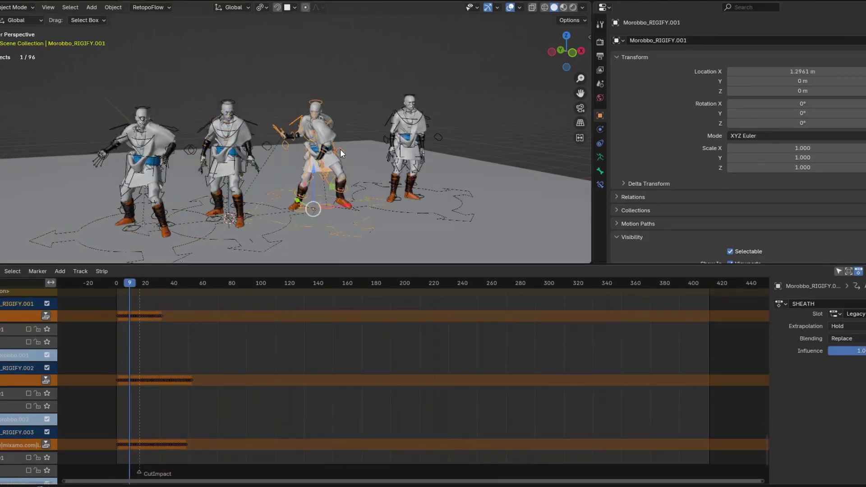
click(221, 140)
double_click(10, 446)
text(IDLE)
key(Return)
Select the standing rig .004 and rename its action as WALK AWAY
click(420, 153)
middle_drag(158, 414, 197, 330)
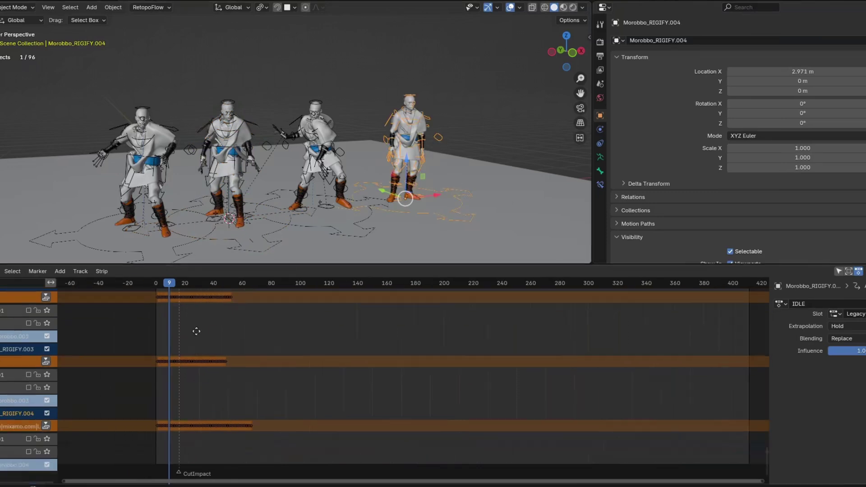
double_click(18, 425)
text(WALKAWAY)
key(Return)
middle_drag(235, 307, 341, 380)
middle_drag(371, 328, 387, 397)
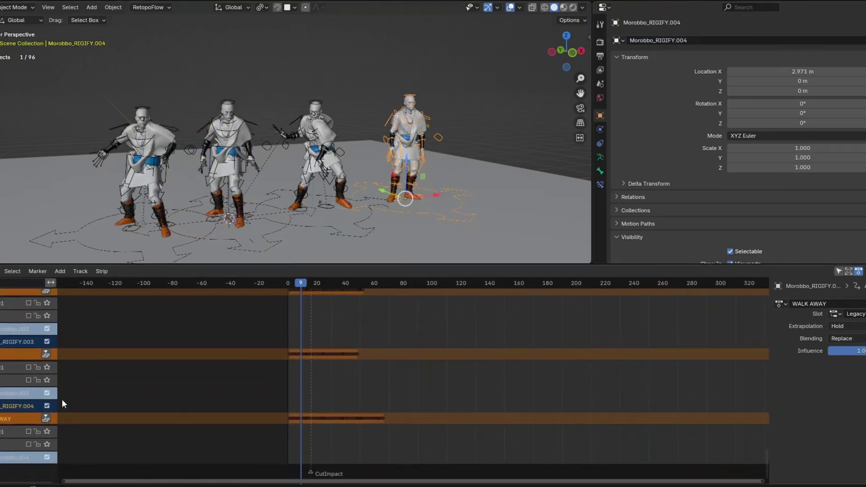
Push the WALK AWAY and IDLE actions down into nonlinear animation strips
click(46, 418)
middle_drag(127, 339, 227, 413)
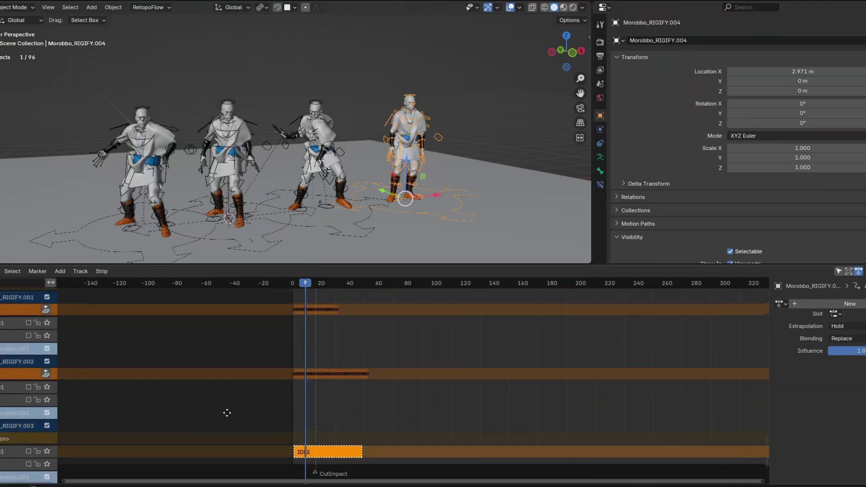
scroll(89, 365, down, 1)
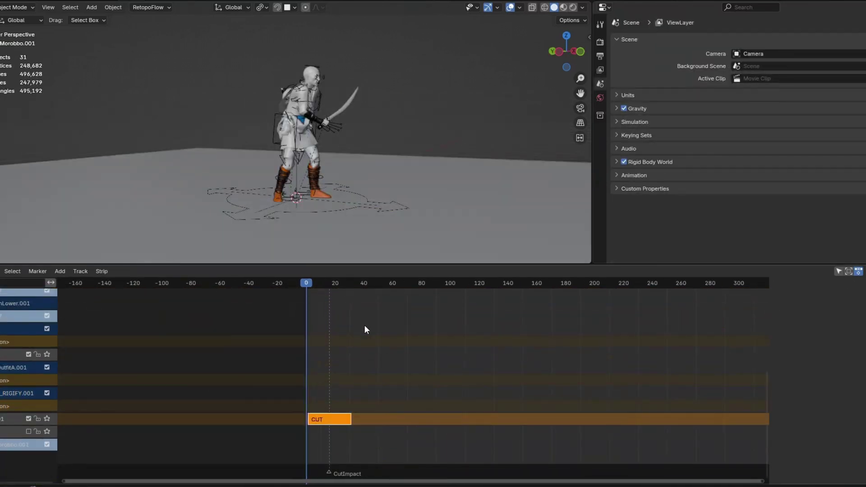
Go to frame 36 and add more empty NLA tracks above the single character's CUT strip
click(358, 283)
click(60, 271)
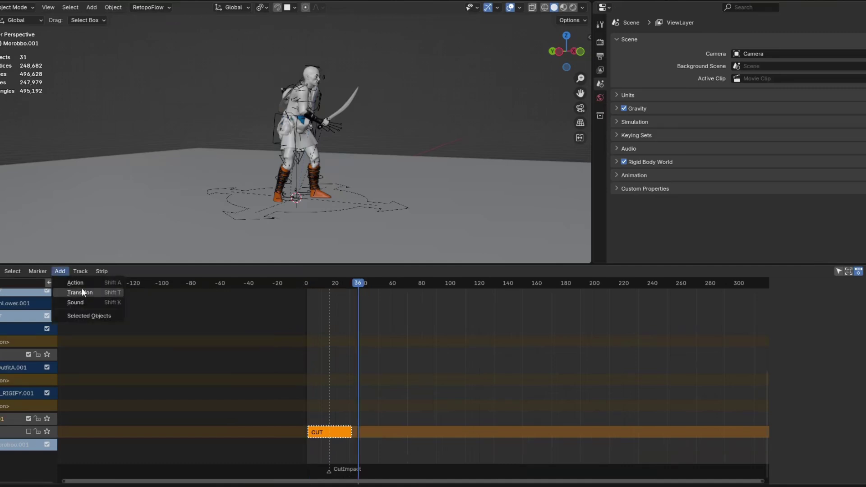
mouse_move(80, 271)
click(113, 291)
click(81, 271)
click(110, 290)
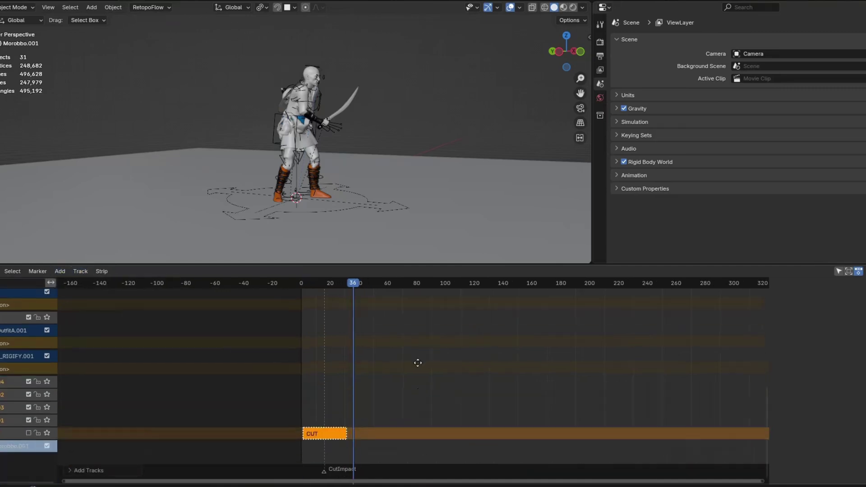
Add an IDLE action strip at frame 31, on the track directly above the CUT strip
drag(313, 284, 345, 294)
click(365, 421)
key(shift+a)
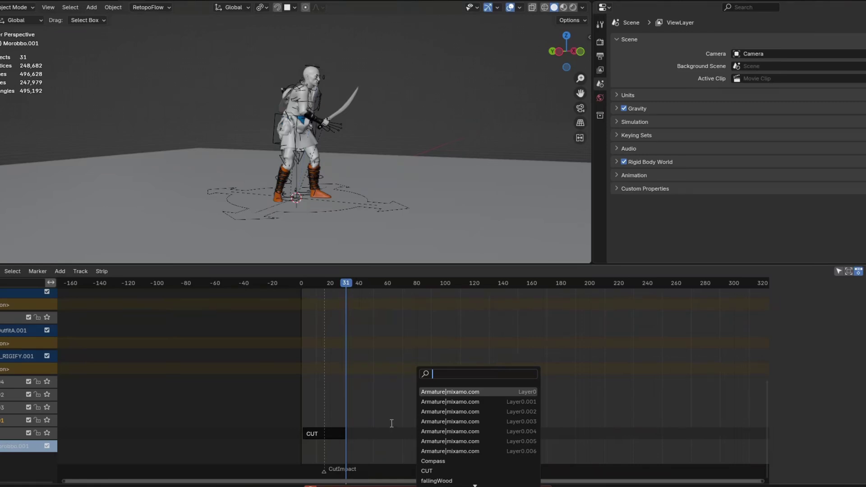
scroll(469, 469, down, 3)
click(468, 451)
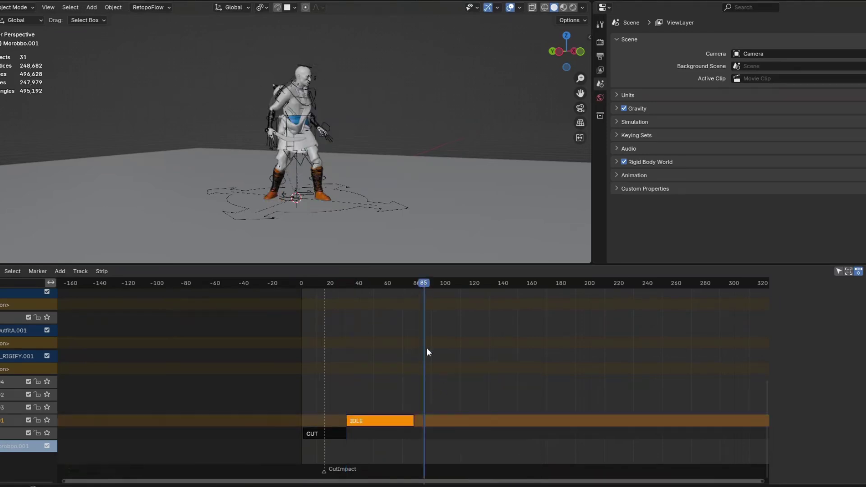
Add a SHEATH action strip at frame 85 and move it onto the track above IDLE
key(shift+a)
click(499, 417)
click(505, 283)
click(452, 420)
key(g)
click(452, 408)
Add a WALK AWAY action strip at frame 142 and place it on the track above SHEATH
click(9, 394)
key(shift+a)
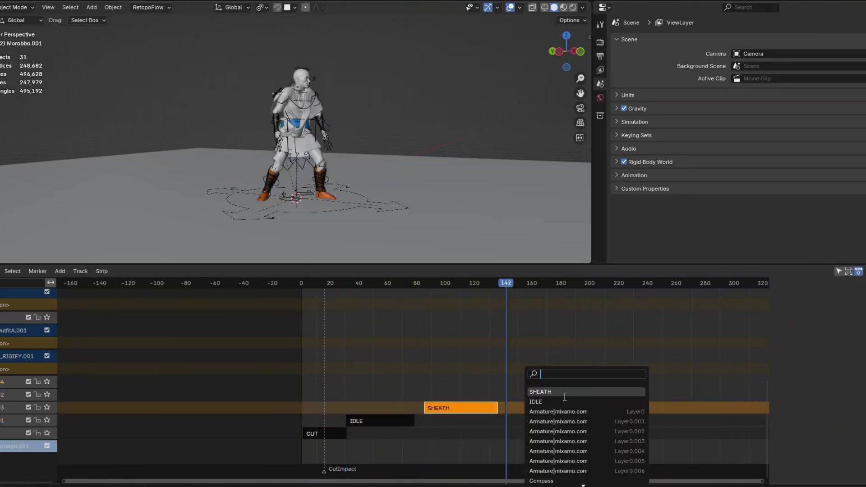
text(wa)
click(566, 402)
click(538, 383)
drag(539, 385, 538, 396)
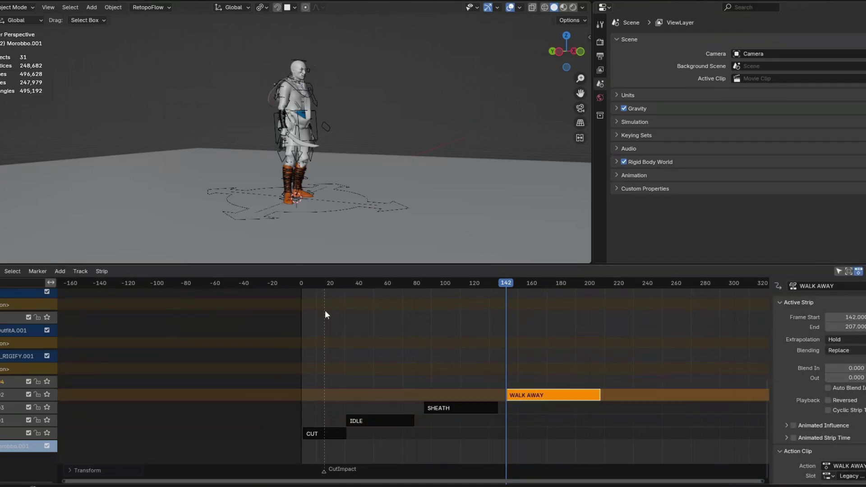
Scrub through the stacked strips and select CUT and IDLE to examine how the tracks affect the character's pose
mouse_move(303, 285)
mouse_down()
mouse_move(329, 291)
mouse_move(311, 285)
mouse_up()
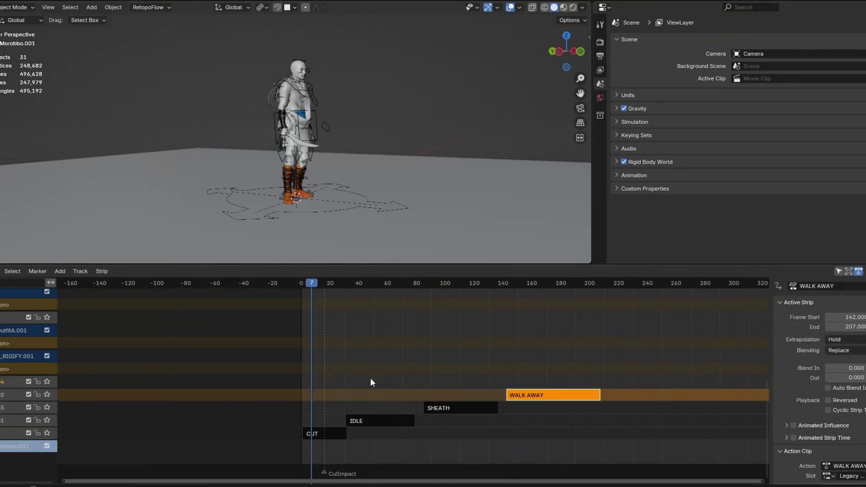
click(336, 433)
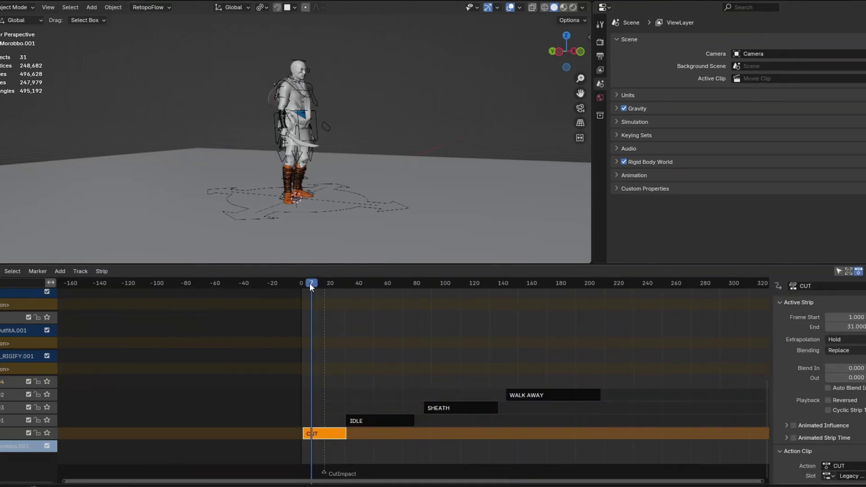
drag(307, 283, 388, 305)
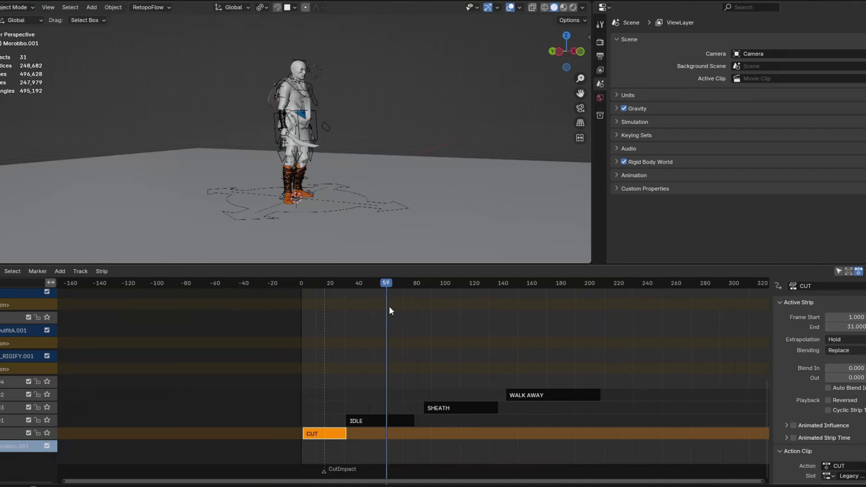
middle_drag(461, 349, 360, 350)
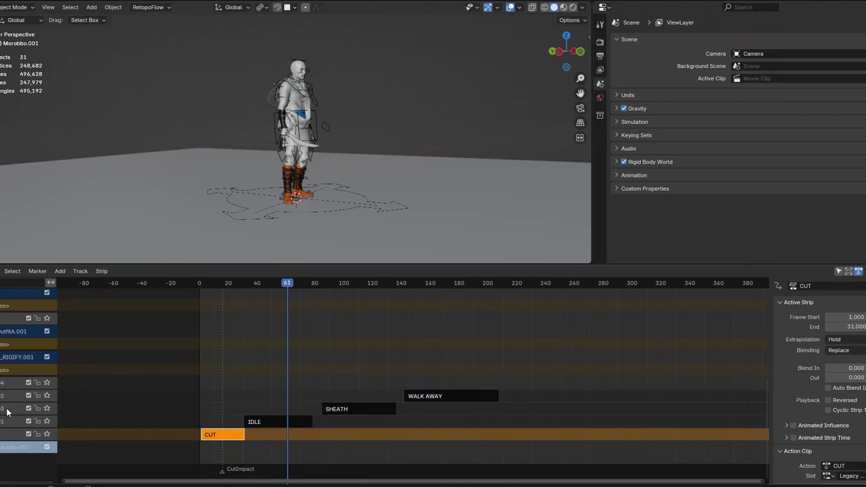
click(246, 297)
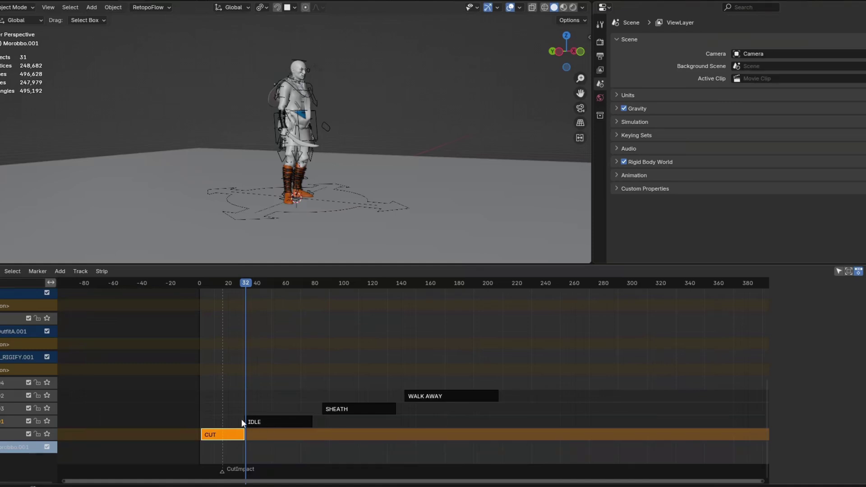
click(269, 422)
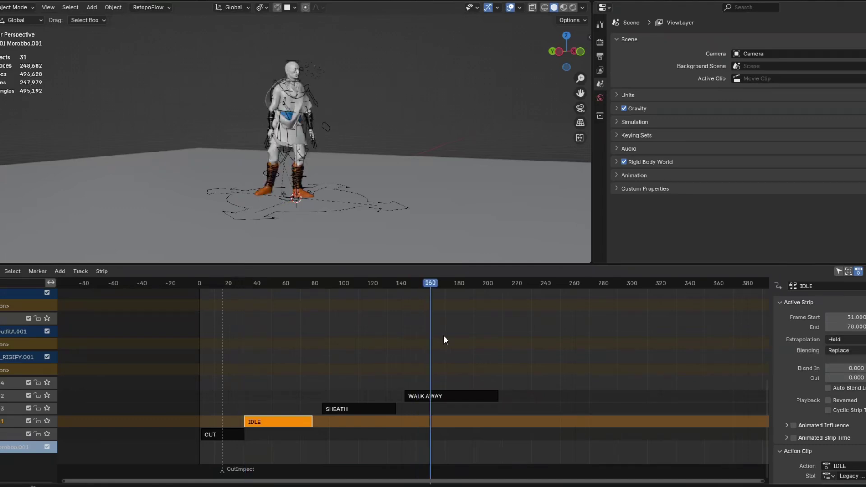
drag(480, 344, 485, 341)
Set the WALK AWAY strip's extrapolation to Hold Forward and scrub back to frame 100 to check the pose
click(445, 396)
drag(435, 293, 448, 294)
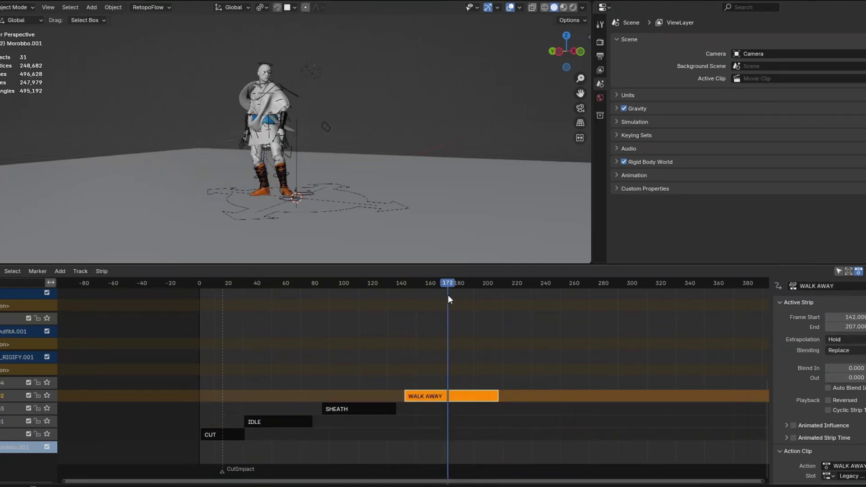
click(860, 340)
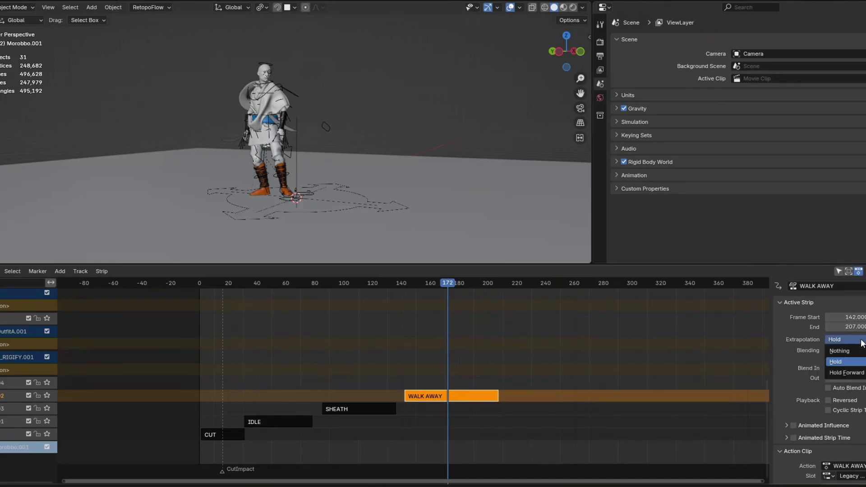
click(846, 373)
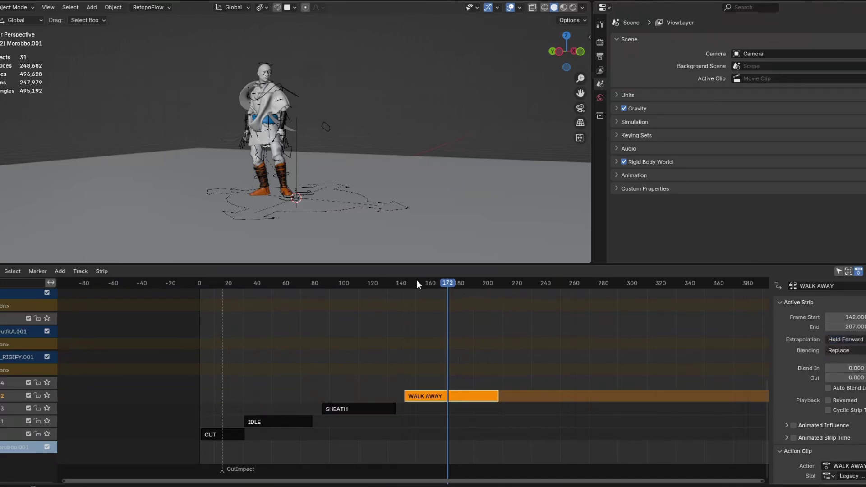
drag(398, 286, 343, 328)
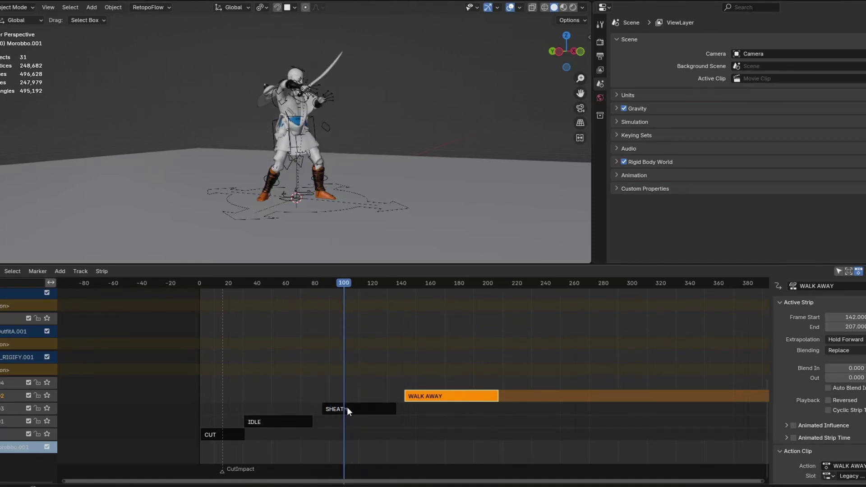
Set the extrapolation of the SHEATH and IDLE strips to Hold Forward and scrub the whole sequence
click(348, 409)
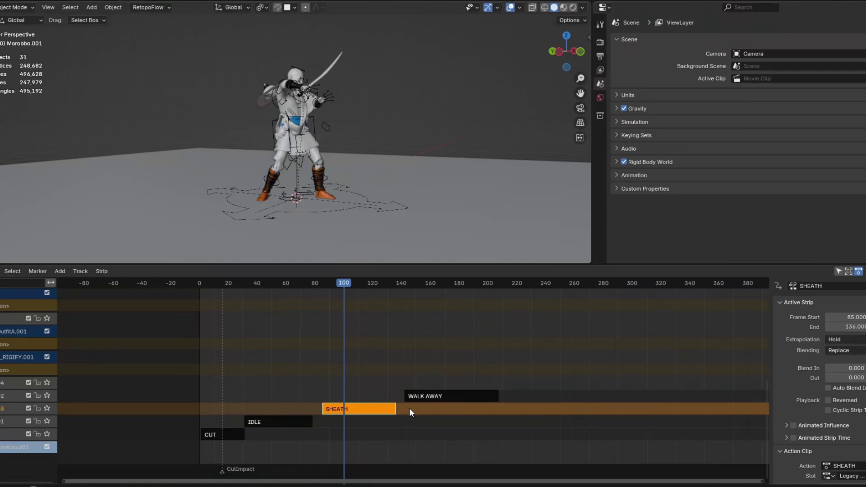
click(844, 339)
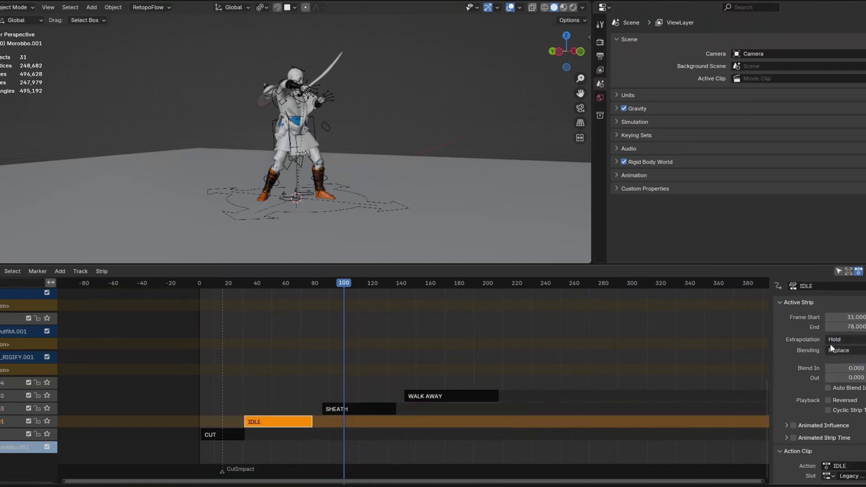
click(844, 339)
click(841, 373)
drag(196, 293, 496, 375)
click(241, 436)
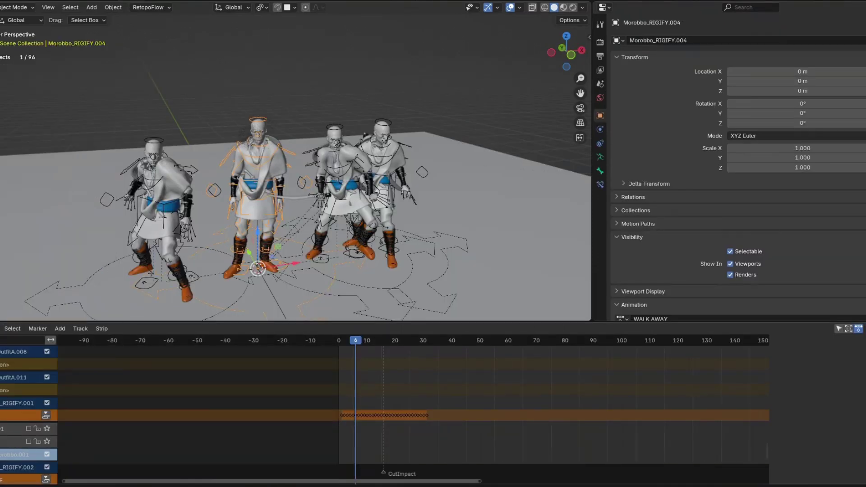
Show the Action Editor and rename the CUT action of rig .001 as Character
click(3, 328)
click(101, 358)
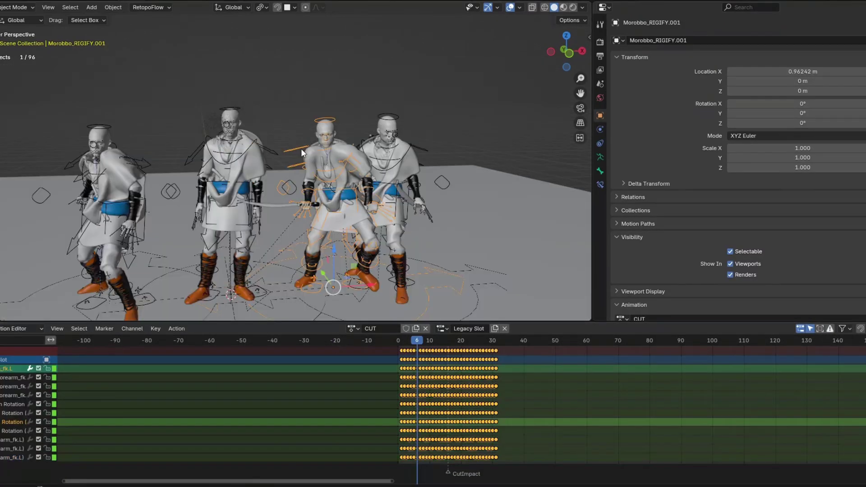
click(391, 330)
text(Character)
click(325, 358)
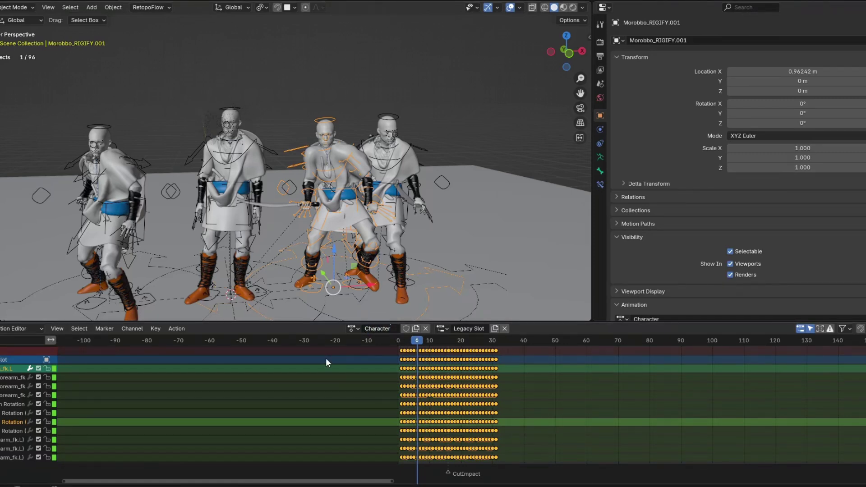
Select all four rigs with rig .001 active, merge their animation into the Character action, and open its slot list
click(419, 145)
shift+click(197, 149)
shift+click(143, 159)
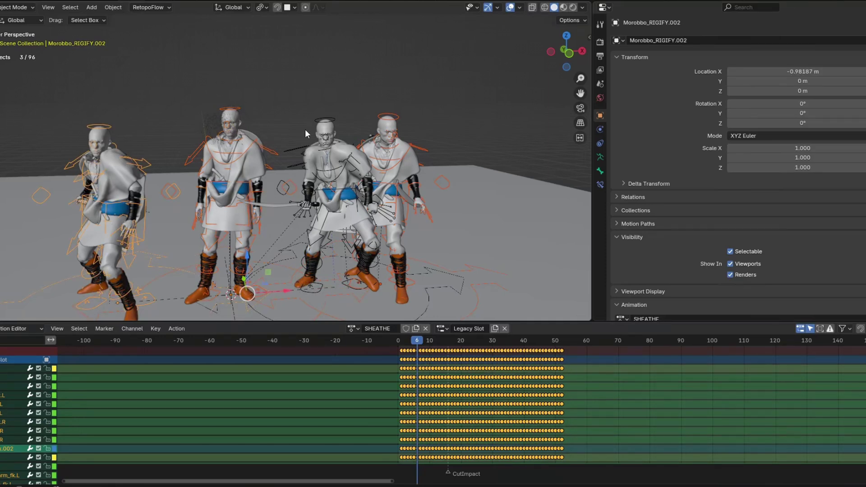
shift+click(313, 118)
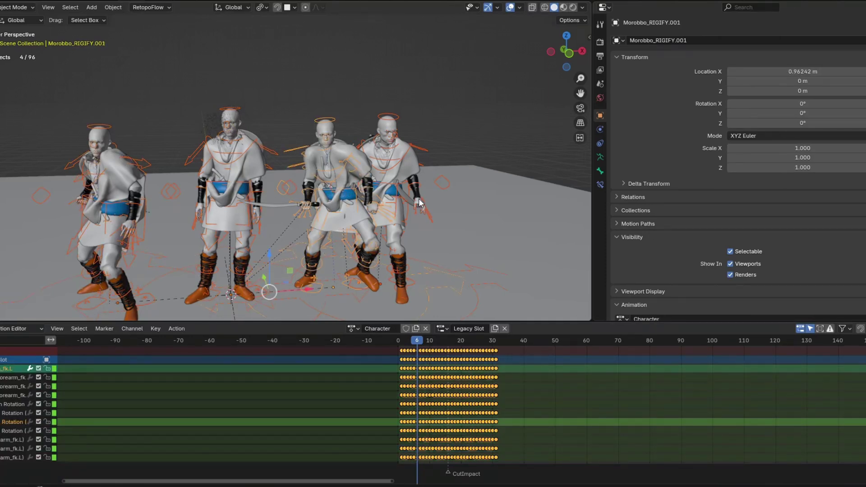
mouse_move(422, 203)
middle_down()
mouse_move(322, 207)
mouse_move(408, 208)
middle_up()
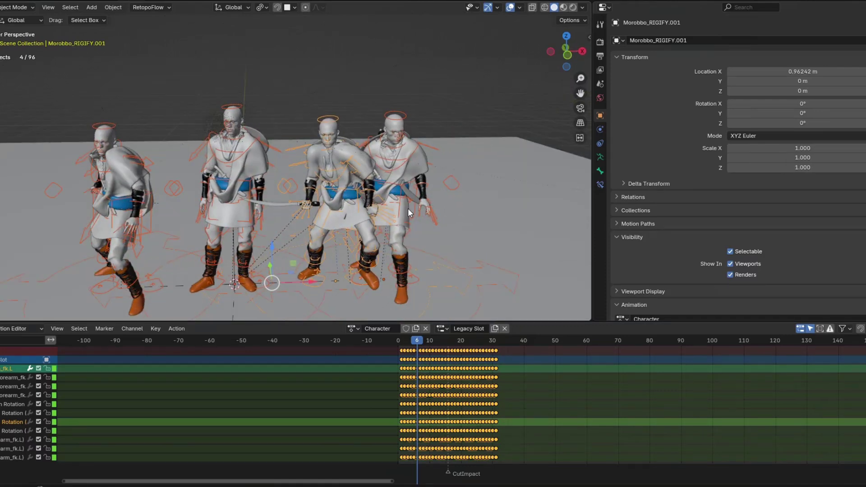
click(182, 329)
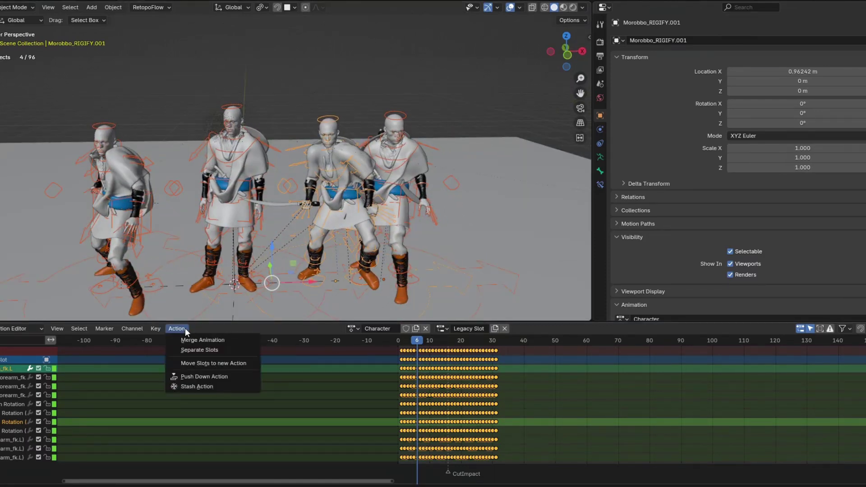
click(194, 340)
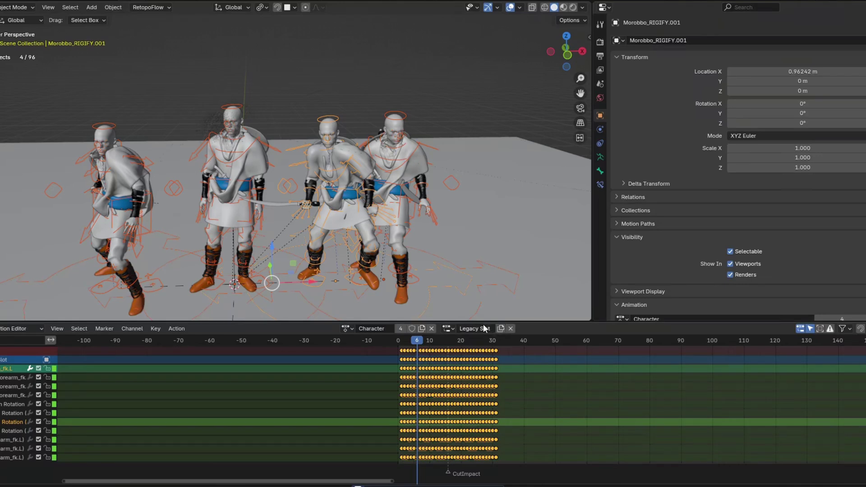
click(449, 329)
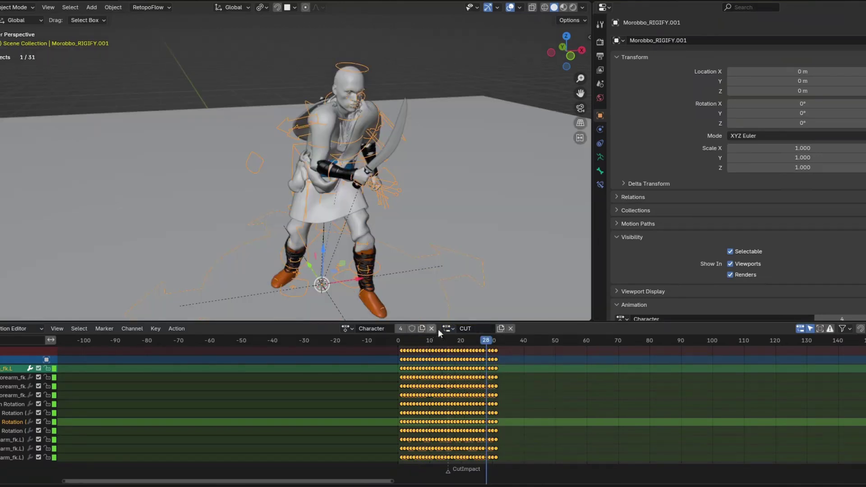
Assign Legacy Slot.001 of the Character action to the single character's rig and rename the slot as IDLE
click(446, 328)
click(501, 352)
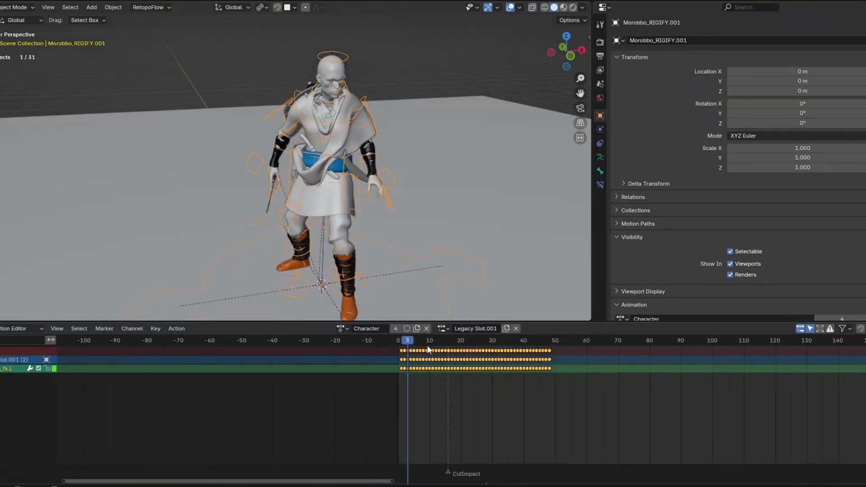
double_click(475, 328)
text(Hit1)
click(377, 369)
Assign Legacy Slot.002 of the Character action to the rig, preview it, and rename the slot as SHEATHE
click(444, 328)
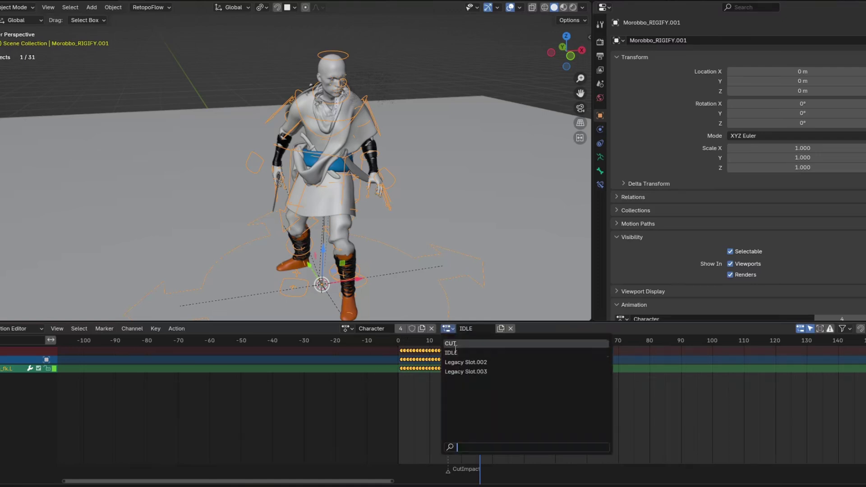
click(472, 362)
drag(402, 341, 467, 341)
double_click(469, 329)
text(SHEATHE)
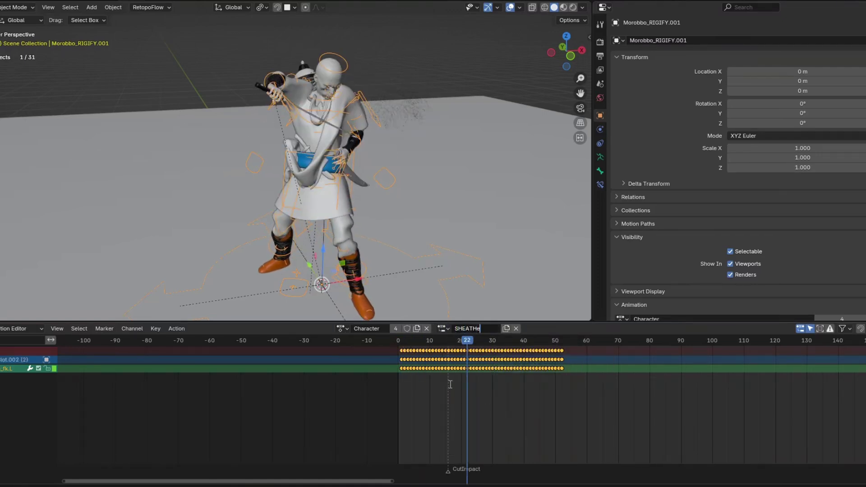
click(429, 389)
Assign Legacy Slot.003 of the Character action to the rig, preview it, and rename the slot as WALK AWAY
click(444, 329)
click(456, 371)
drag(416, 345, 495, 342)
double_click(465, 330)
text(WALK AWAY)
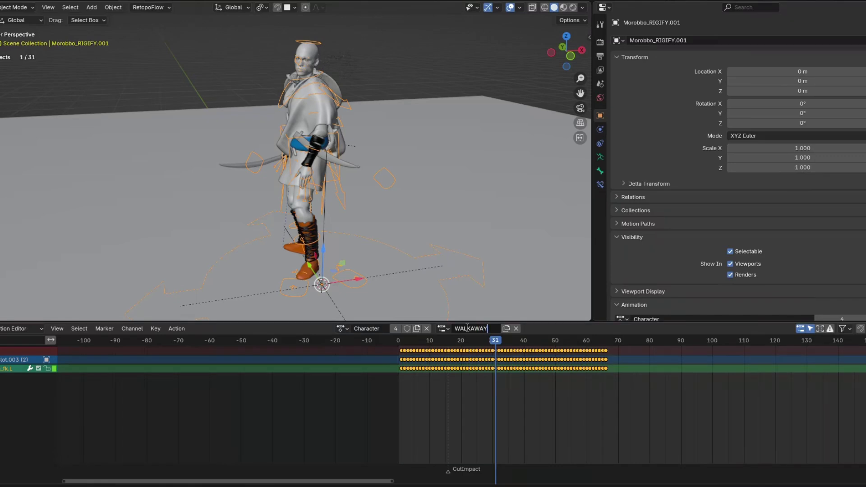
key(Return)
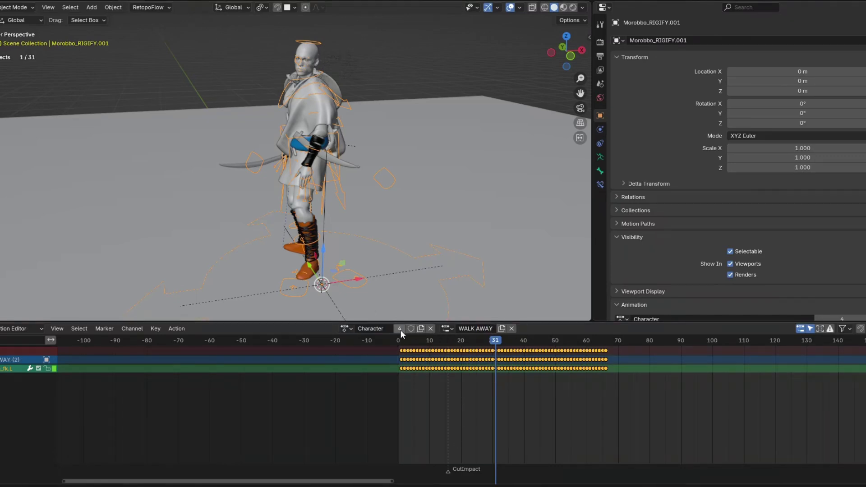
Show the Nonlinear Animation editor and push the Character action down to an NLA strip
click(21, 328)
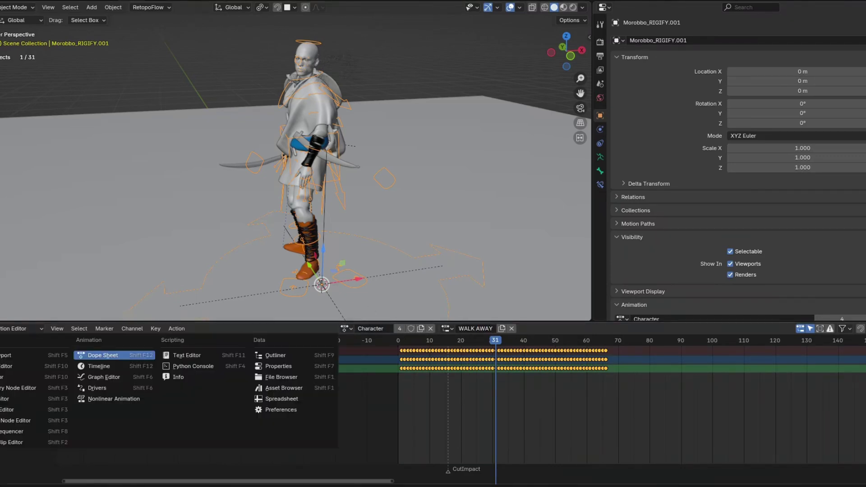
click(127, 399)
click(46, 406)
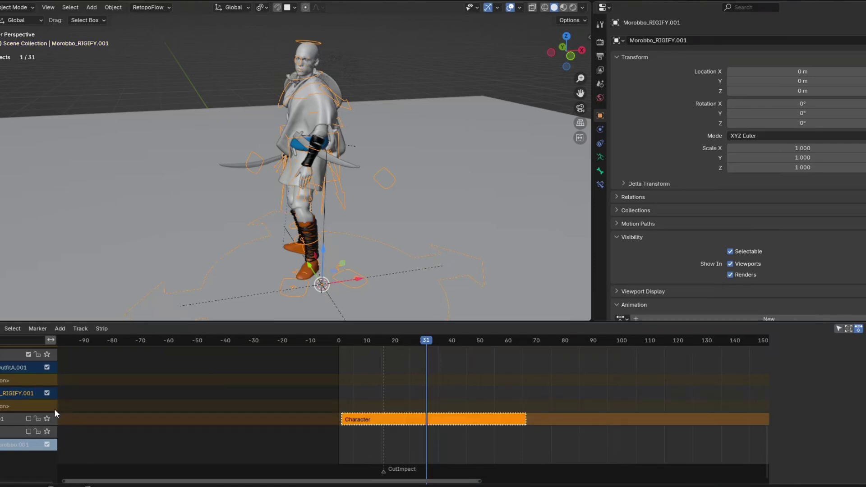
Duplicate the Character strip onto the track above, starting at about frame 58, and set the duplicate's slot to CUT
middle_drag(571, 389, 379, 377)
scroll(379, 377, down, 5)
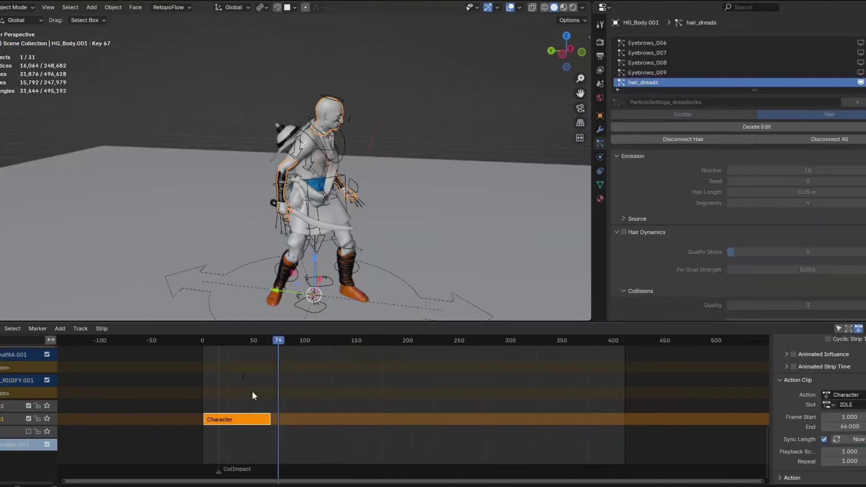
key(shift+d)
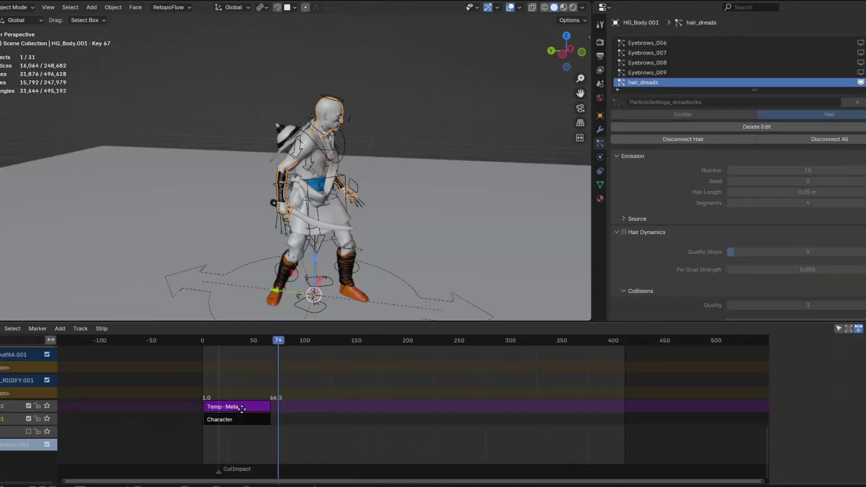
click(287, 411)
scroll(828, 406, down, 5)
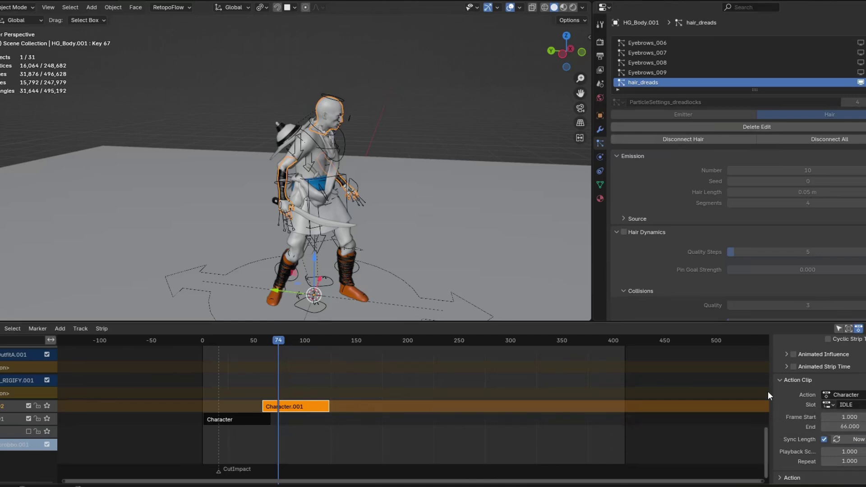
drag(770, 392, 628, 392)
click(743, 404)
click(602, 288)
drag(183, 345, 193, 347)
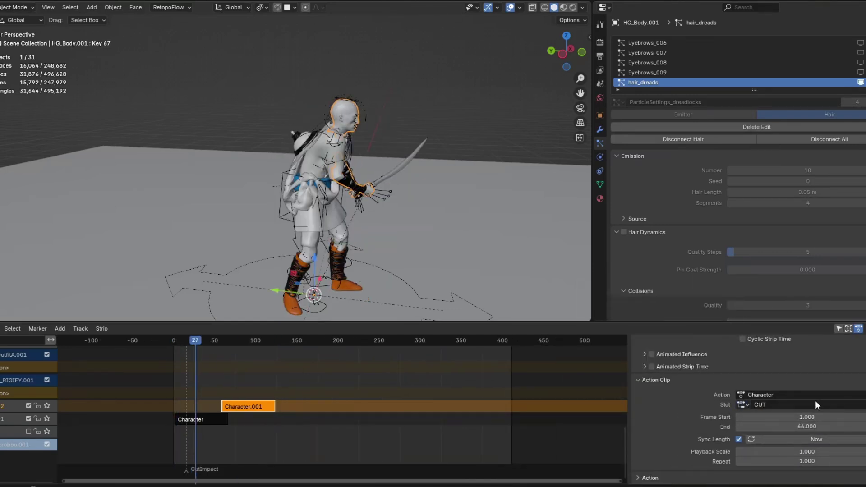
Set the CUT strip's extrapolation to Hold Forward and scrub across the first two strips
scroll(803, 399, up, 5)
click(778, 397)
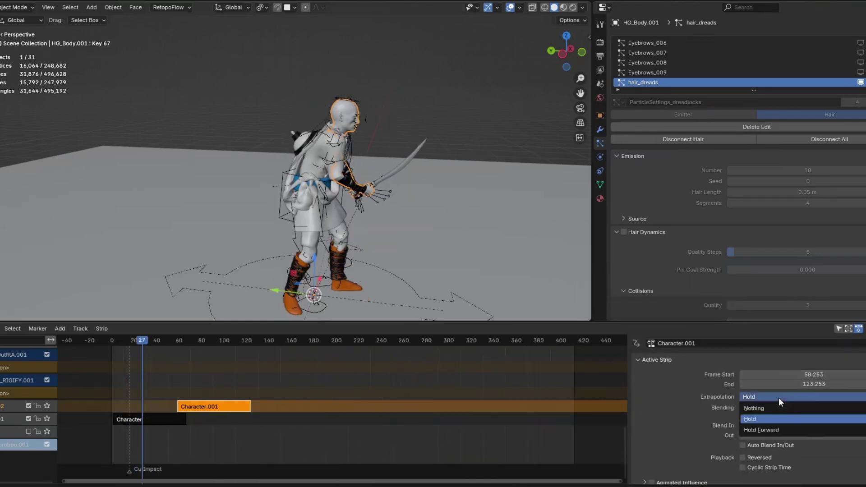
click(776, 430)
drag(116, 343, 172, 369)
Add a track and place a linked duplicate of the CUT strip on it, starting at about frame 118
click(80, 329)
click(94, 348)
click(238, 340)
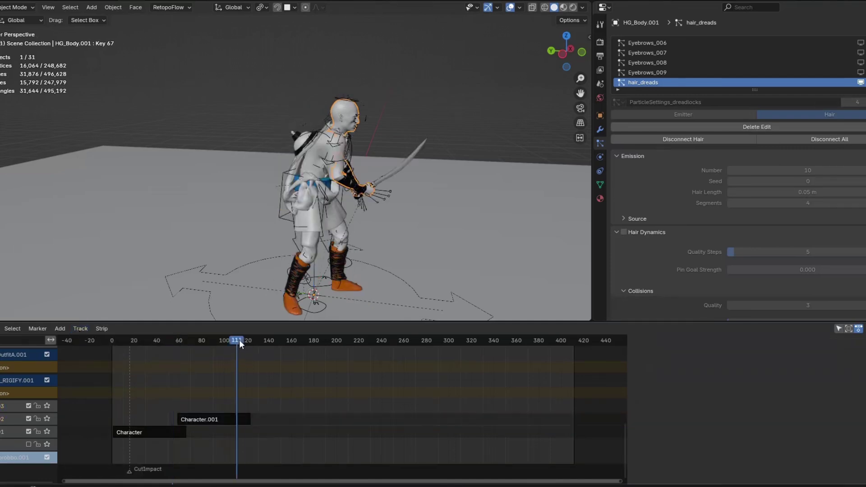
click(225, 419)
key(alt+d)
click(283, 407)
Set the slot of the newest strip to SHEATHE and add another track above it
scroll(767, 433, down, 5)
click(743, 455)
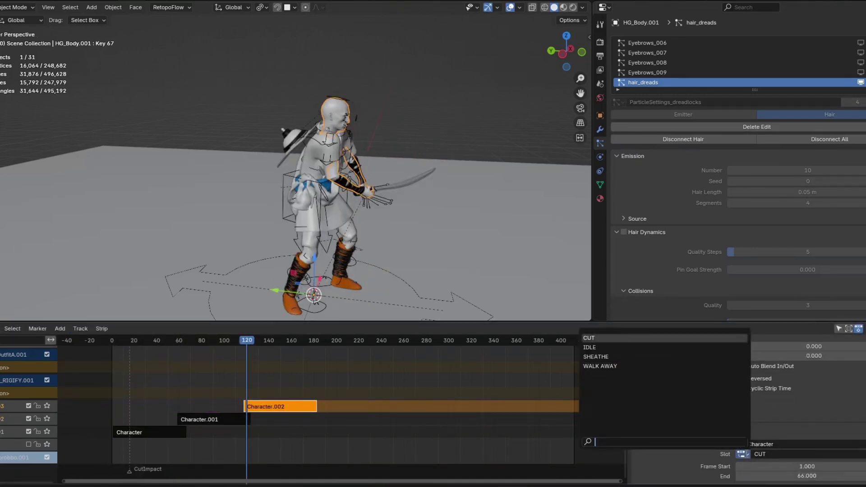
click(609, 357)
click(80, 328)
click(94, 348)
click(310, 386)
key(shift+a)
click(316, 390)
click(329, 403)
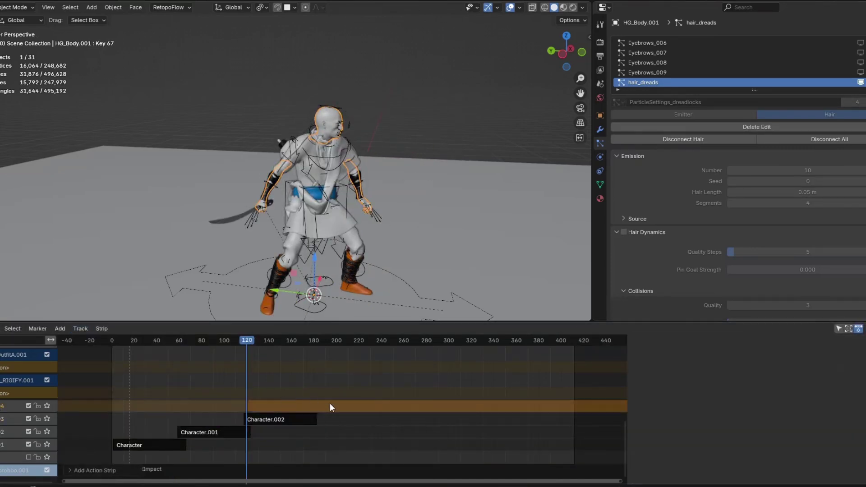
scroll(257, 407, up, 15)
middle_drag(257, 407, 265, 404)
scroll(271, 407, up, 8)
key(x)
Place a linked duplicate of the SHEATHE strip on the empty track at about frame 175, set its slot to WALK AWAY, and scrub it
click(297, 415)
scroll(311, 411, down, 13)
key(alt+d)
click(486, 408)
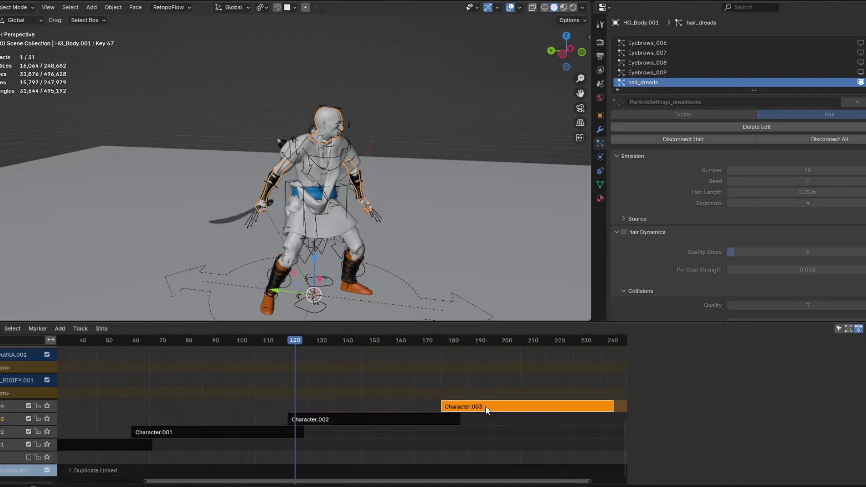
scroll(740, 406, down, 5)
click(744, 404)
click(634, 317)
drag(296, 342, 586, 372)
Check the slot assigned to each of the four Character strips and scrub through the sequence
scroll(777, 428, up, 4)
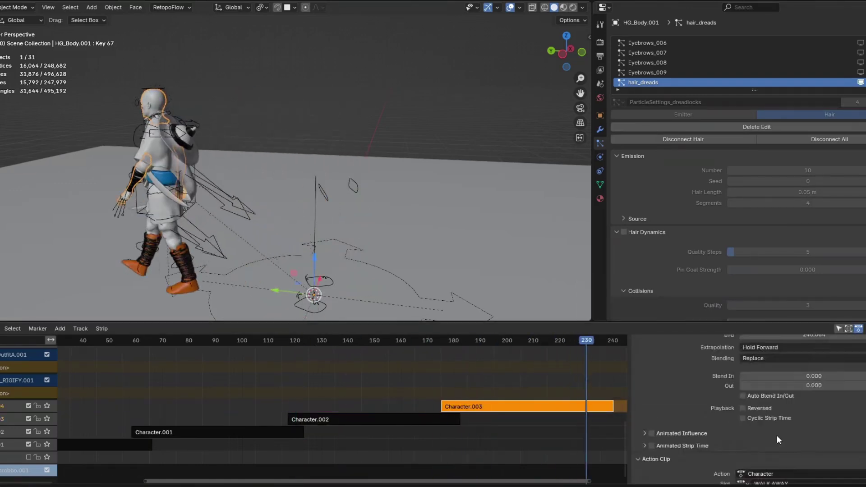
scroll(775, 431, down, 4)
scroll(749, 385, up, 1)
scroll(396, 409, down, 3)
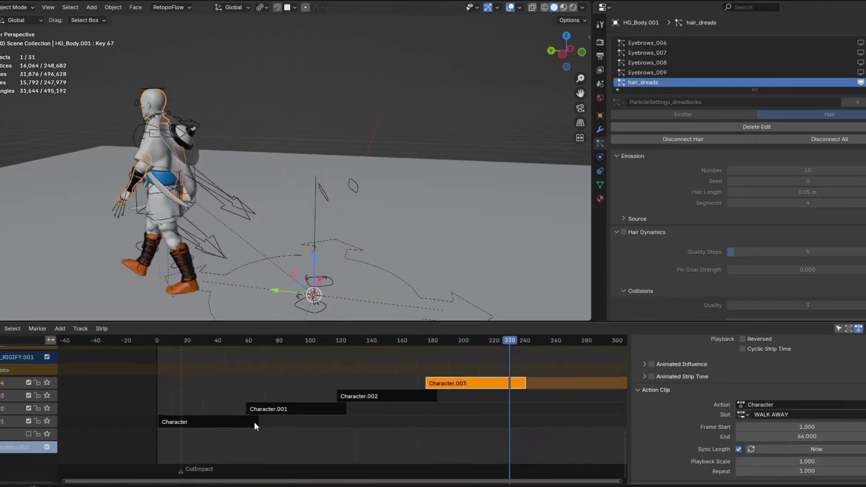
drag(161, 341, 193, 421)
click(198, 421)
scroll(780, 436, down, 1)
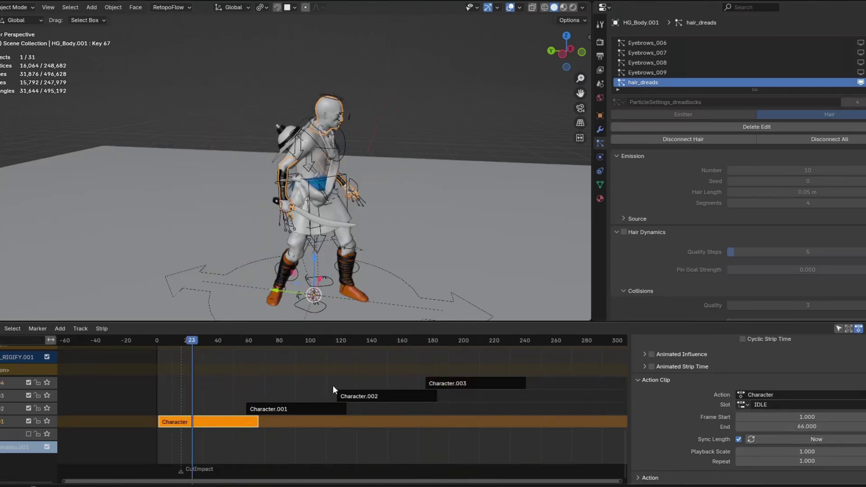
click(287, 409)
click(463, 381)
click(399, 396)
drag(185, 342, 329, 373)
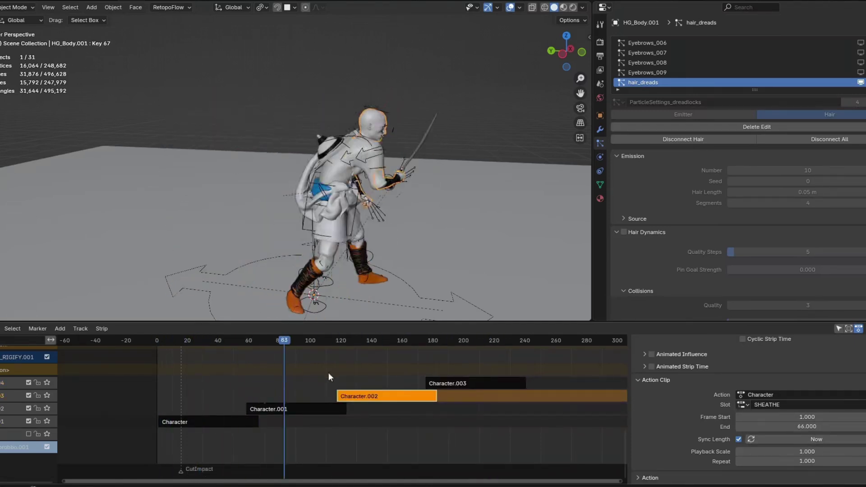
drag(329, 341, 170, 393)
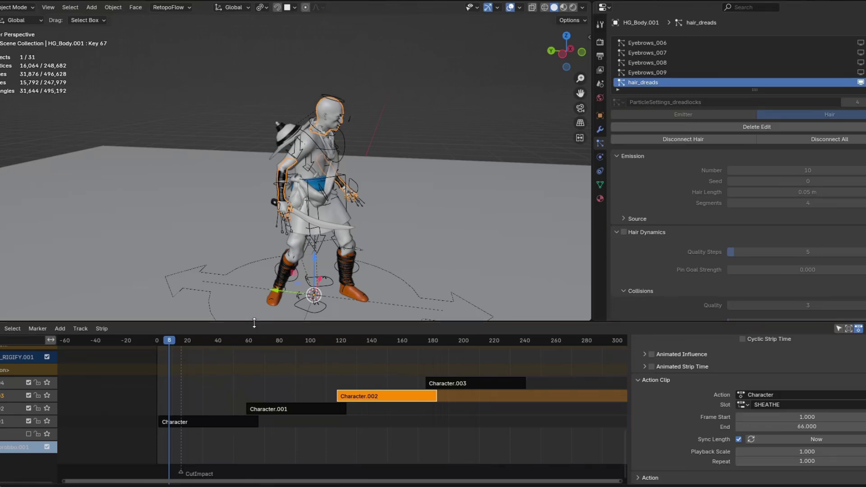
Test the CUT strip's transition with Blend In at 0, and give the strip a short Blend In
drag(242, 358, 227, 402)
click(288, 408)
scroll(828, 412, up, 6)
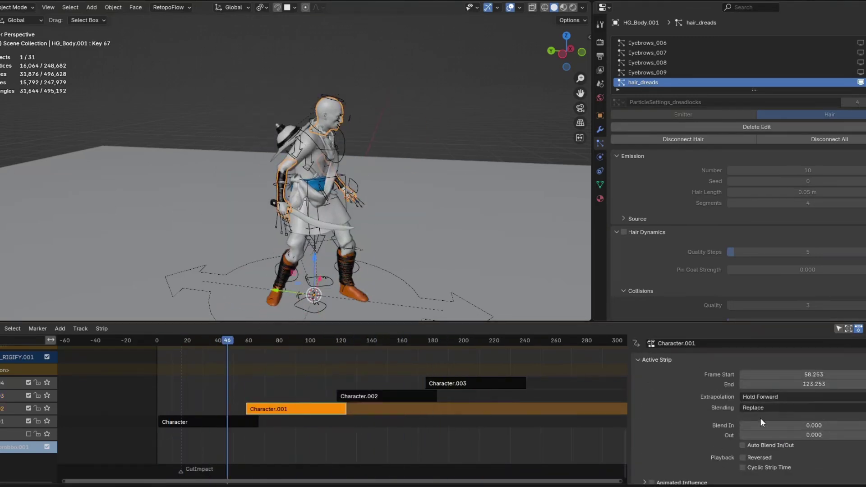
drag(762, 423, 789, 425)
drag(236, 344, 242, 424)
double_click(814, 425)
text(0)
key(Return)
drag(242, 341, 253, 350)
drag(762, 425, 774, 425)
Move the SHEATHE strip earlier to start at about frame 90, give it a Blend In, and scrub the transition
drag(259, 342, 296, 373)
drag(373, 397, 331, 400)
drag(807, 425, 820, 425)
drag(291, 340, 384, 358)
Move the WALK AWAY strip to start at about frame 148, enable Auto Blend In/Out, and scrub the result
click(455, 383)
drag(455, 386, 413, 384)
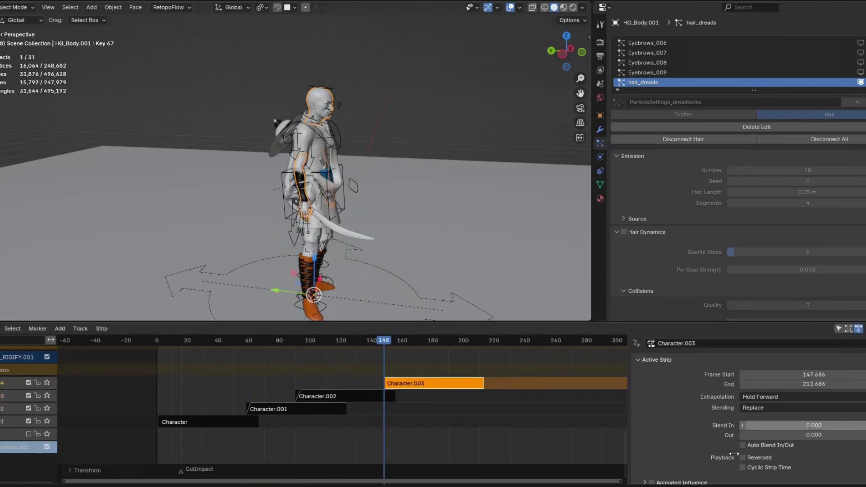
click(742, 445)
drag(384, 341, 441, 355)
Change the first Character strip's slot to CUT and scrub the whole sequence from the start
key(shift+Left)
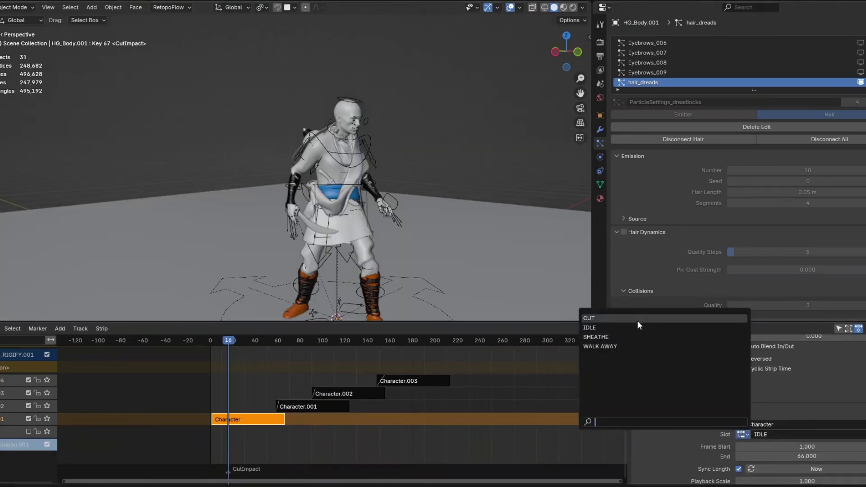
click(637, 321)
drag(234, 342, 432, 370)
Change the second strip's slot to IDLE and scrub the transition from the first strip
click(303, 406)
click(742, 435)
click(634, 328)
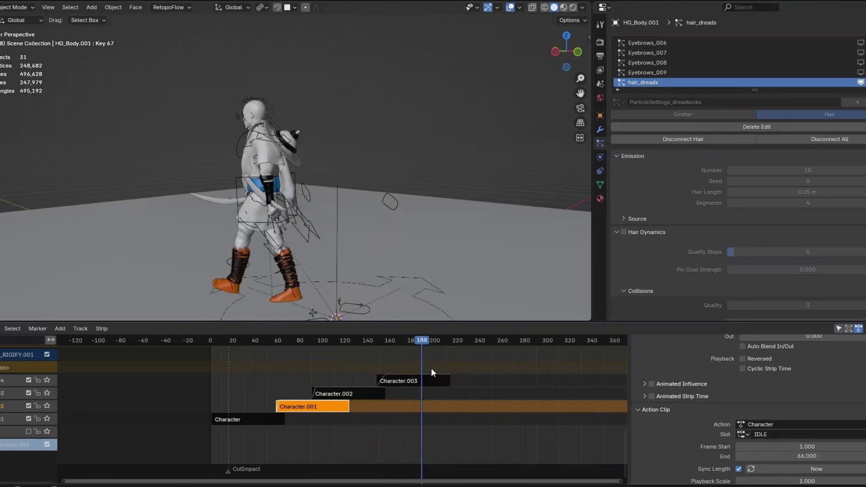
click(304, 343)
click(260, 341)
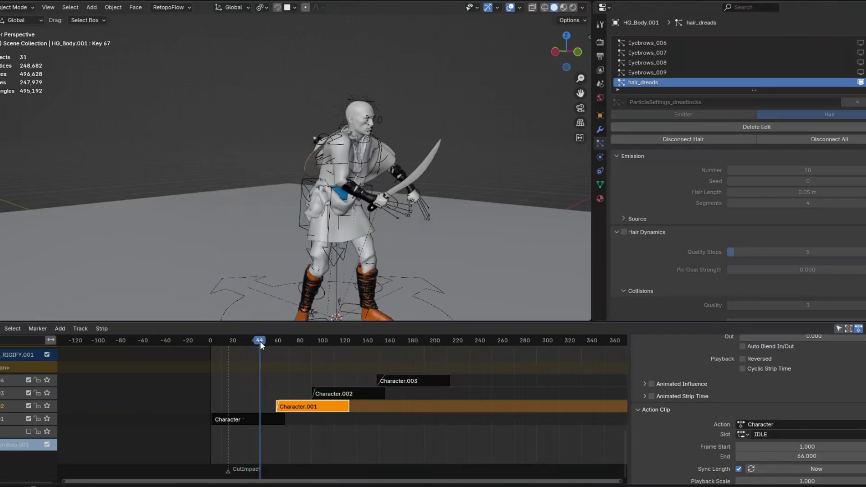
drag(280, 345, 199, 398)
scroll(831, 441, down, 2)
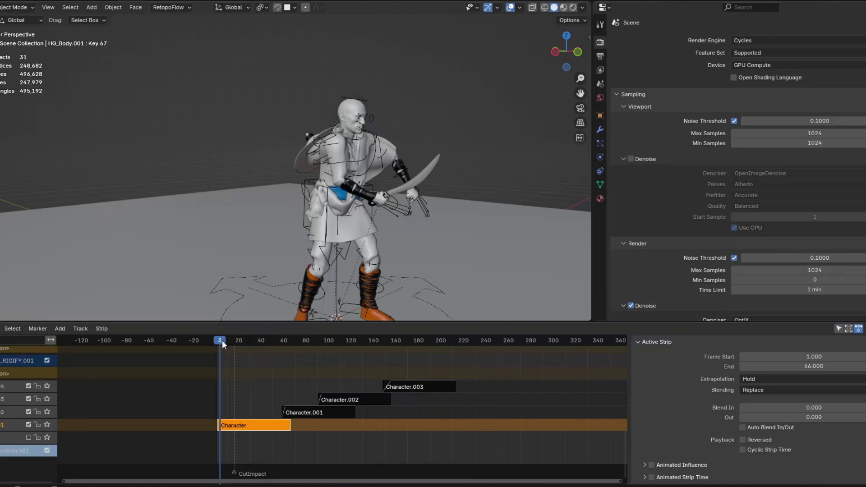
Select all four Character strips, and select all bones of the character's rig in Pose Mode
ctrl+click(350, 411)
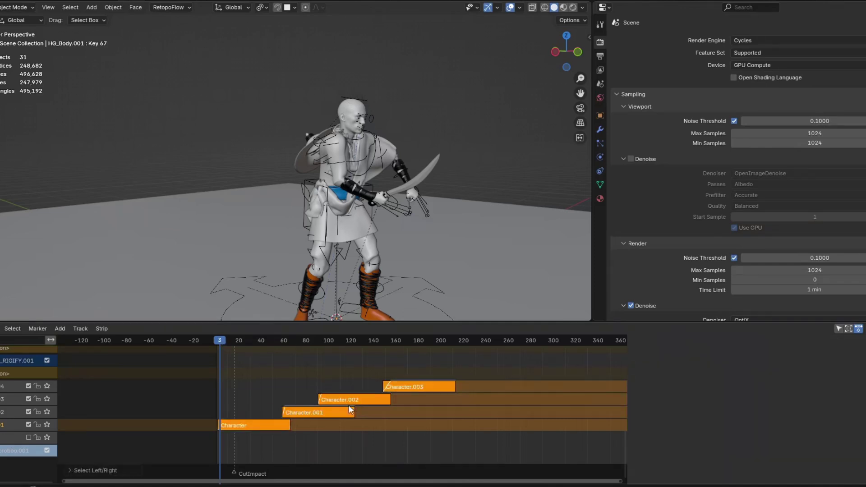
click(409, 213)
key(ctrl+Tab)
key(a)
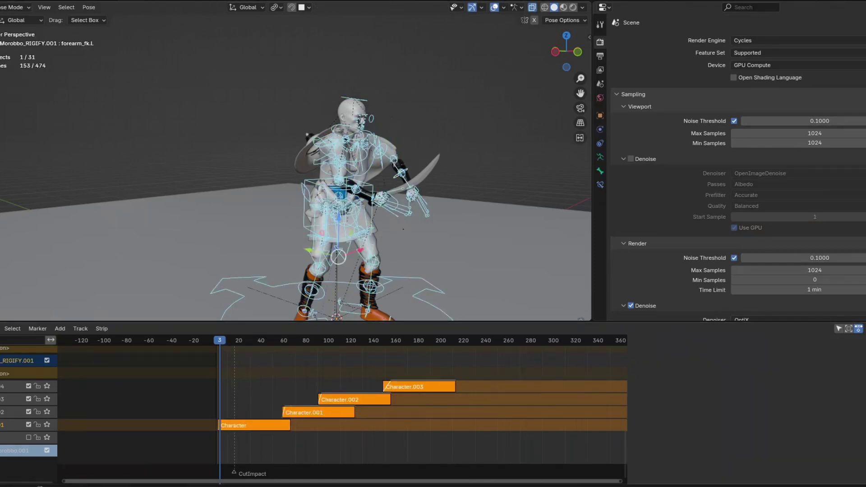
Bake the selected bones' pose animation to an action from frame 0 to 411 with a frame step of 1
key(F3)
click(430, 258)
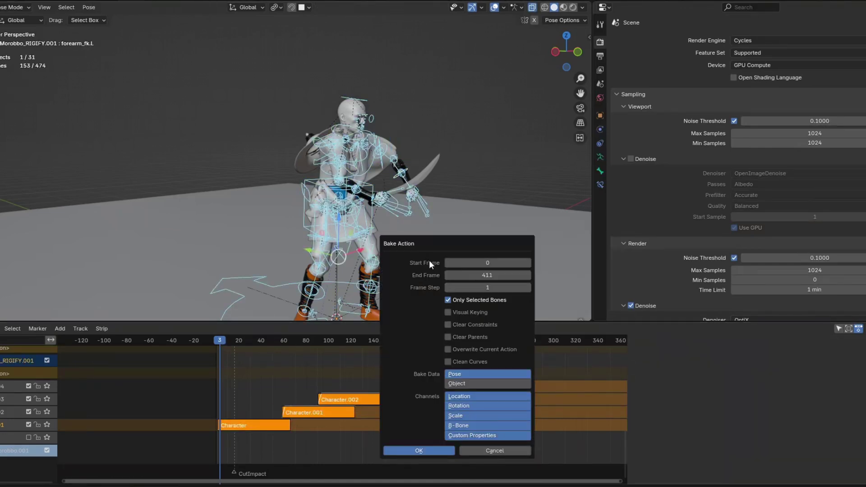
click(419, 451)
key(F3)
key(Return)
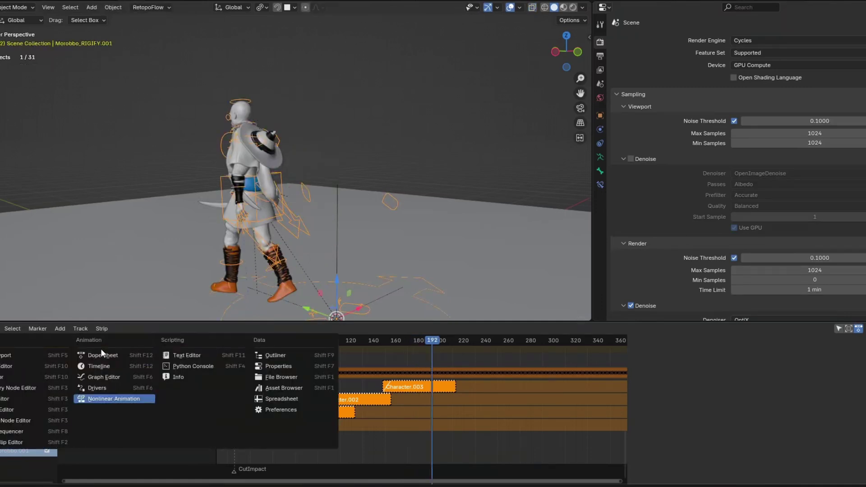
Show the Dope Sheet and scrub through the baked animation
click(120, 354)
drag(405, 345, 461, 344)
click(514, 347)
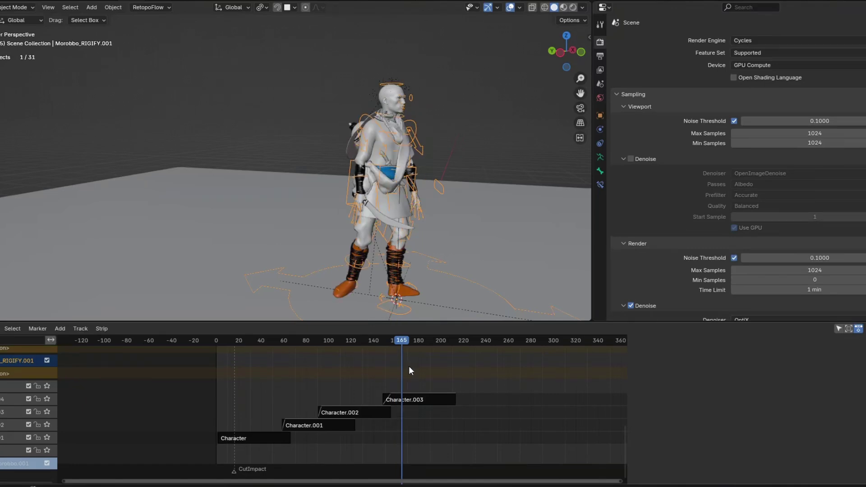
Rotate the head bone about the global Z axis at frame 82, keyframe it, and scrub the head turn
drag(450, 367, 370, 369)
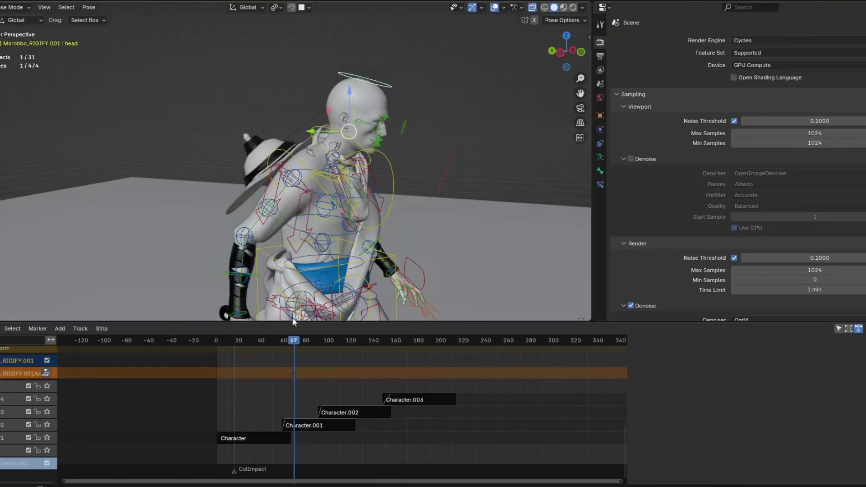
drag(293, 340, 308, 340)
key(g)
key(z)
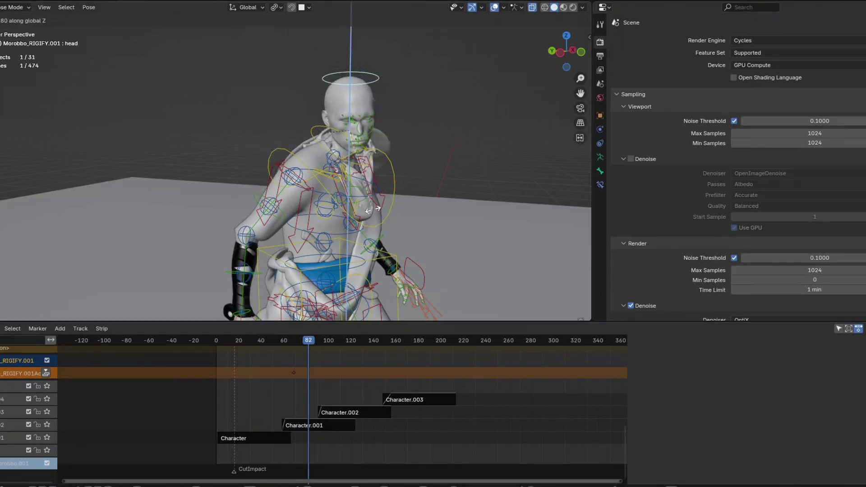
click(455, 193)
key(i)
drag(227, 337, 388, 380)
Push the head-turn action down into its own NLA strip and set the HeadTurn strip's extrapolation to Nothing
click(45, 372)
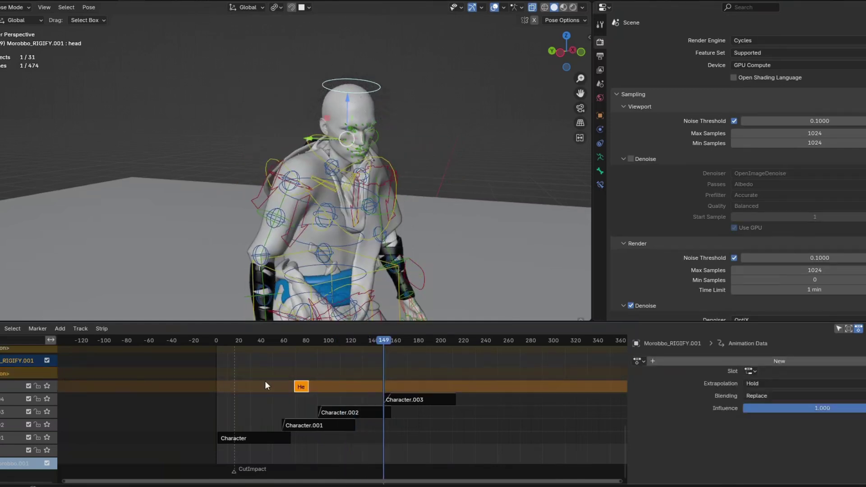
drag(285, 338, 304, 344)
click(300, 386)
click(772, 396)
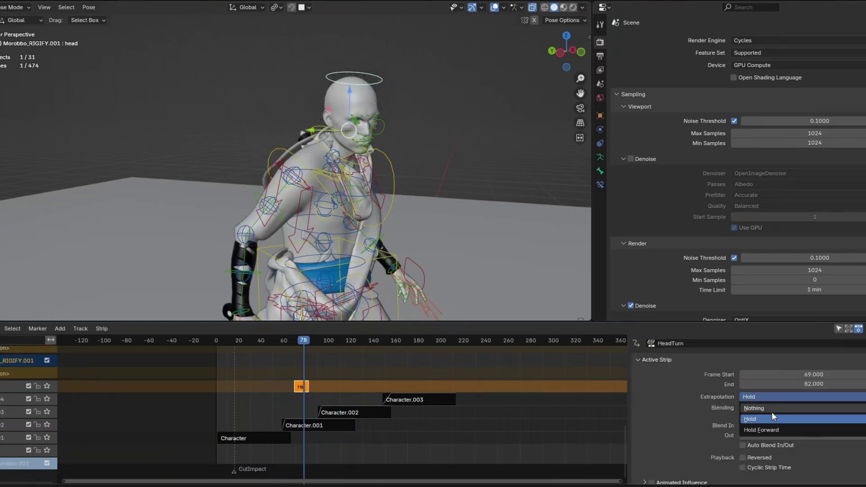
click(772, 412)
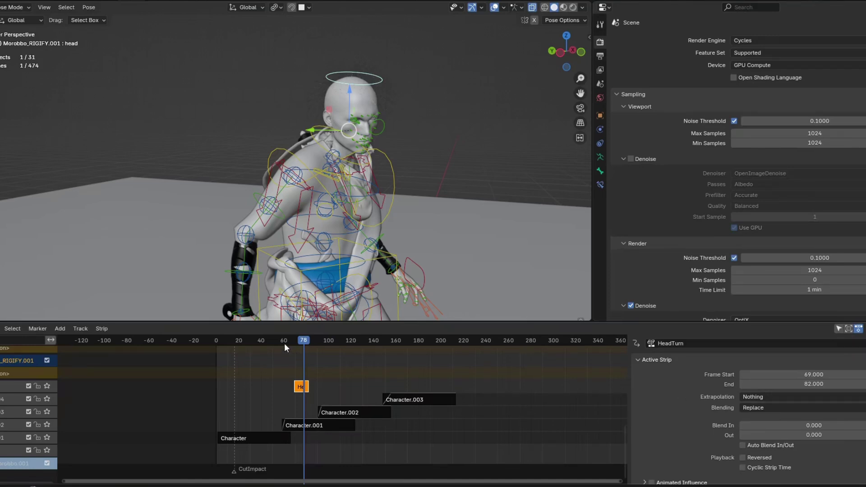
drag(264, 336, 303, 387)
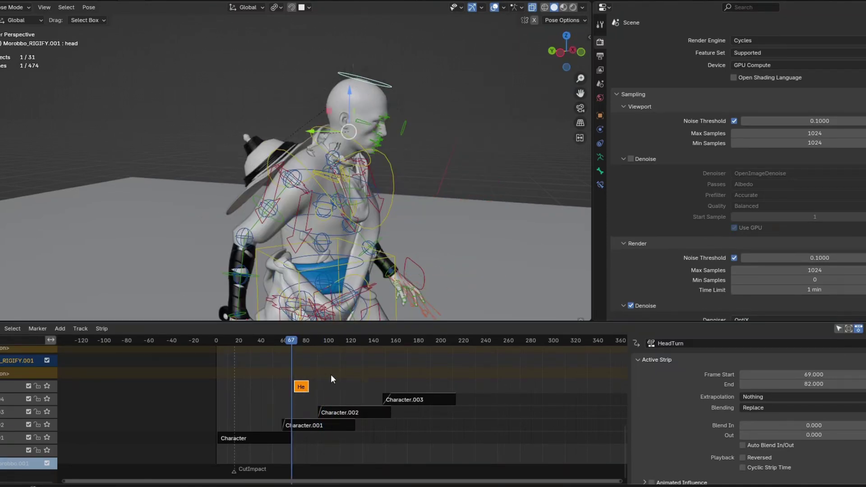
Set the HeadTurn strip's playback scale to 2.3 and play the slowed head turn
scroll(746, 442, down, 5)
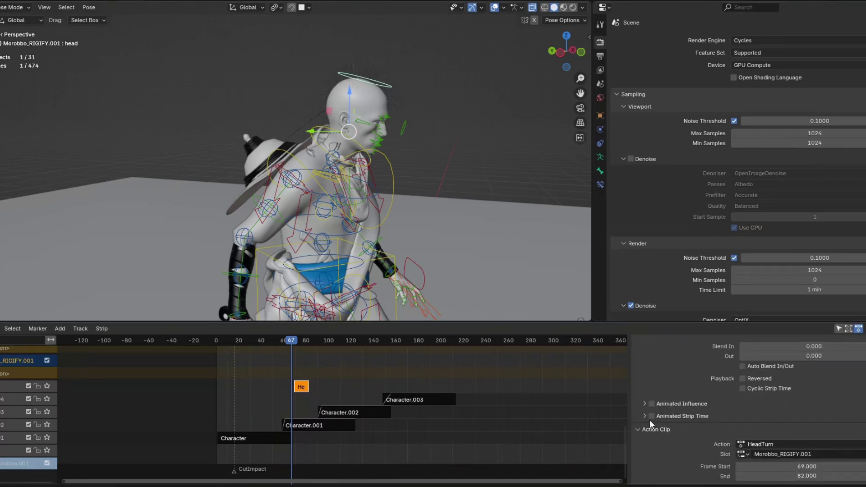
scroll(649, 419, down, 3)
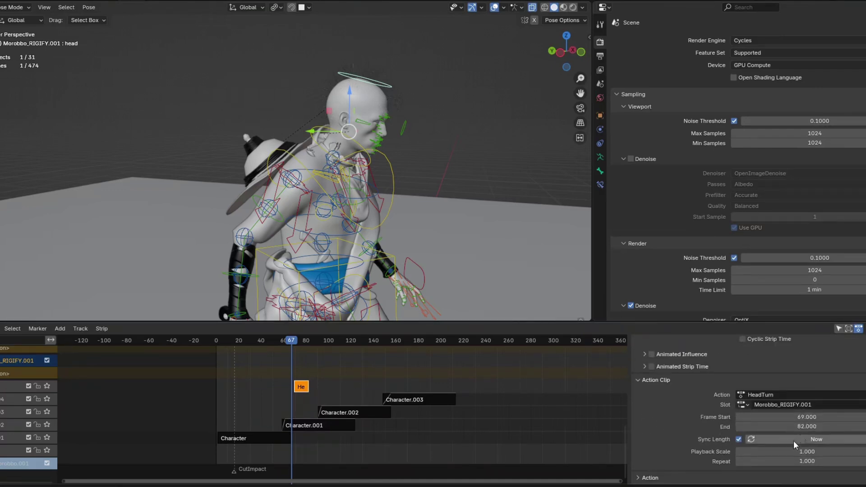
mouse_move(793, 451)
mouse_down()
mouse_move(839, 451)
mouse_move(791, 452)
mouse_up()
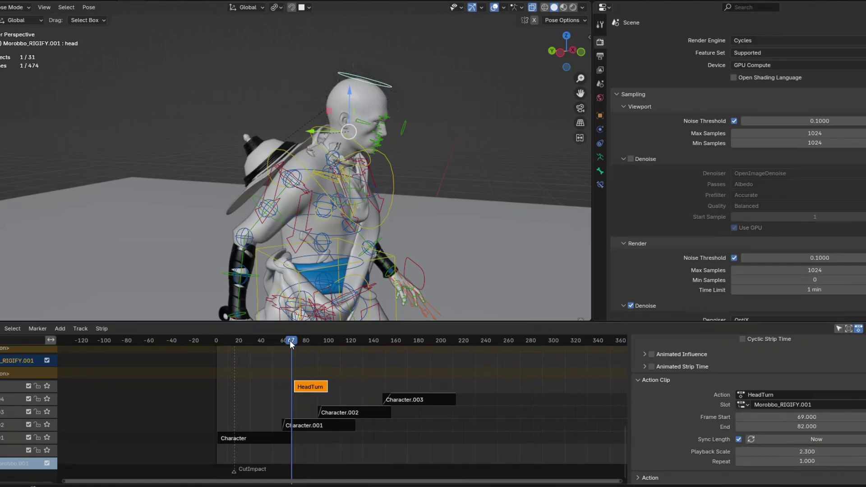
key(space)
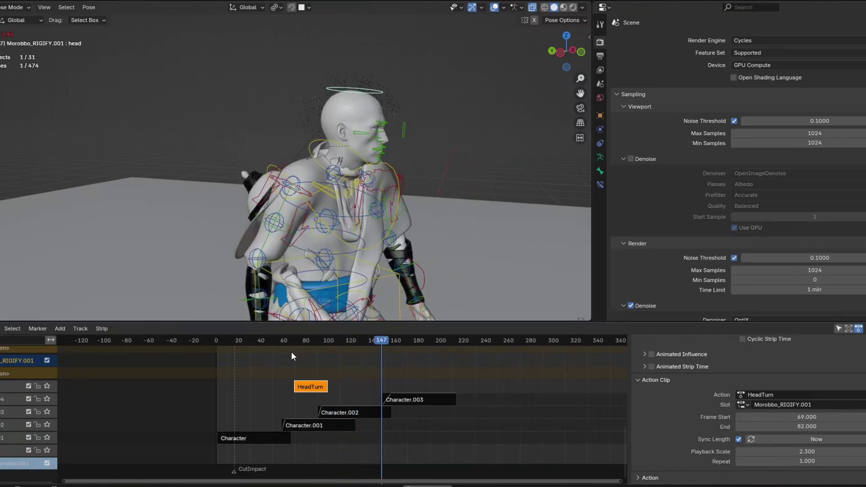
key(space)
Try playback scales of 4 and 0.6 on the HeadTurn strip, and play the animation from just before the strip
drag(794, 450, 794, 451)
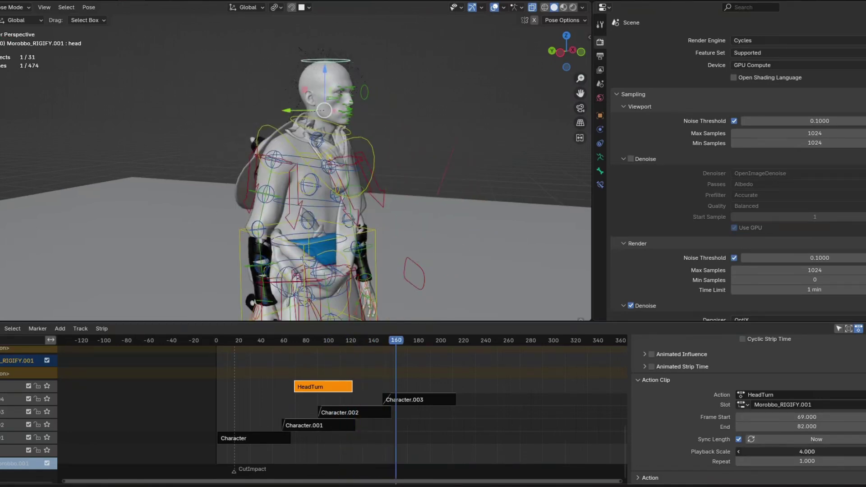
click(294, 340)
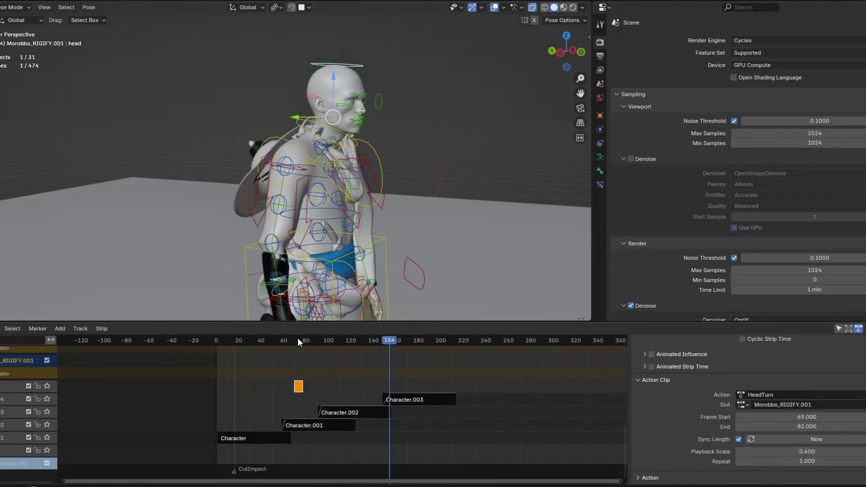
click(286, 340)
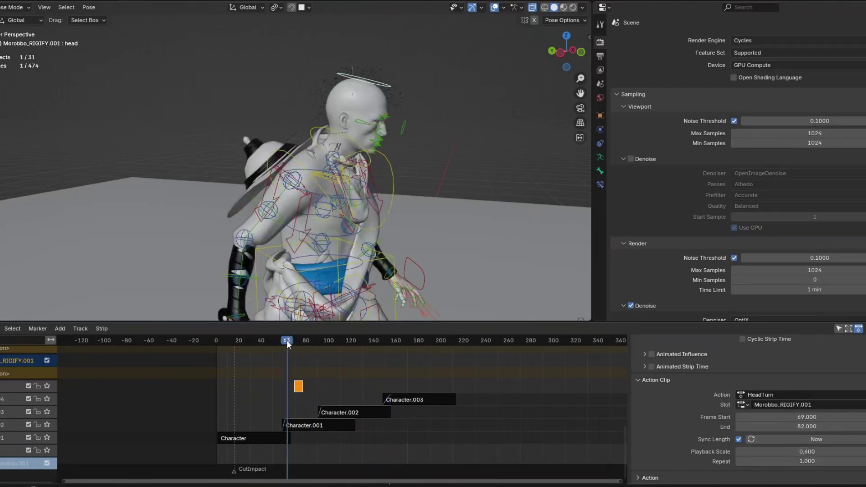
key(space)
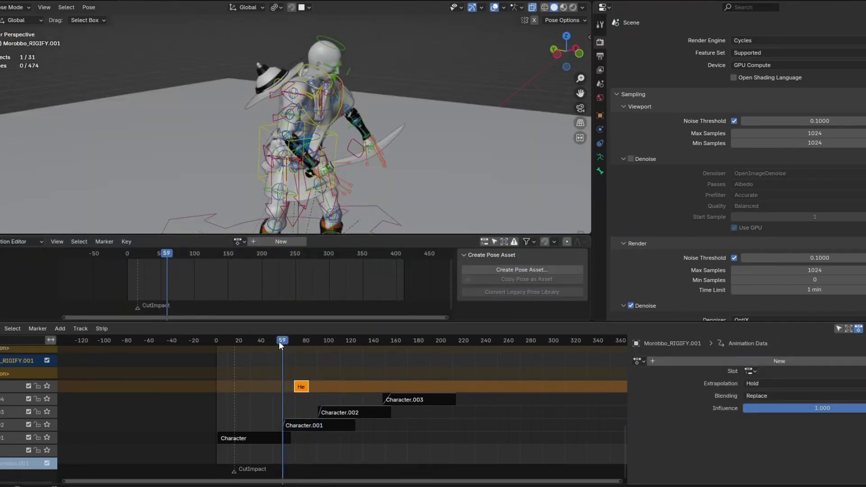
Place a cube scaled by 0.655 and lowered about 0.28 m beside the character, and assign it the Head Turn action with its HeadTurn slot
drag(285, 342, 298, 345)
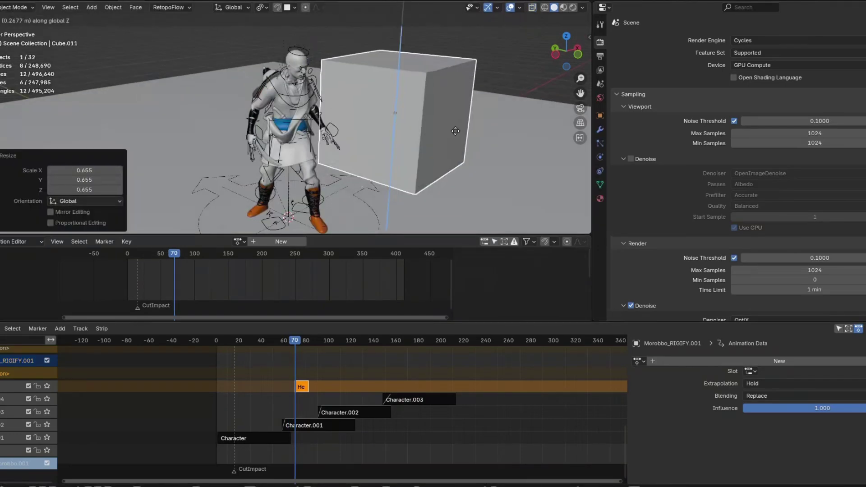
click(455, 131)
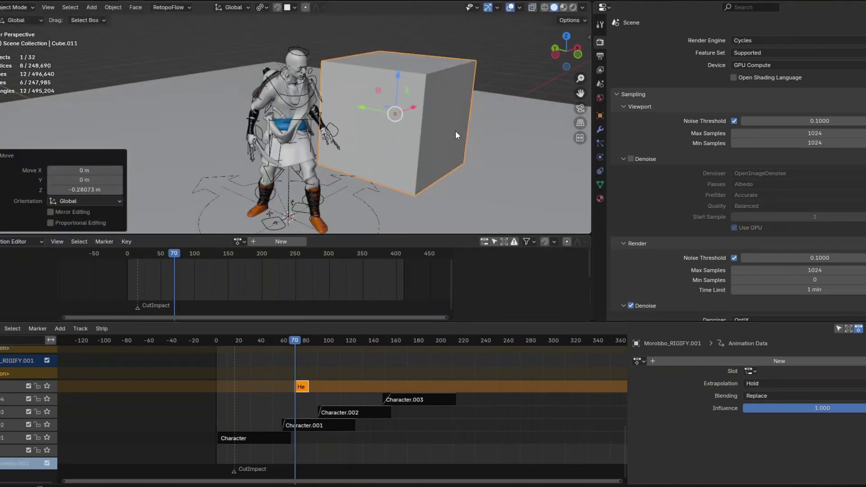
click(237, 241)
text(head)
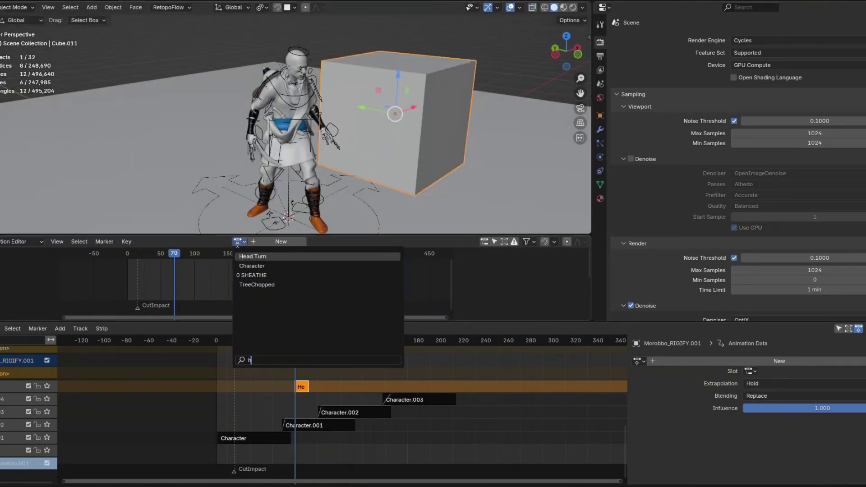
click(273, 256)
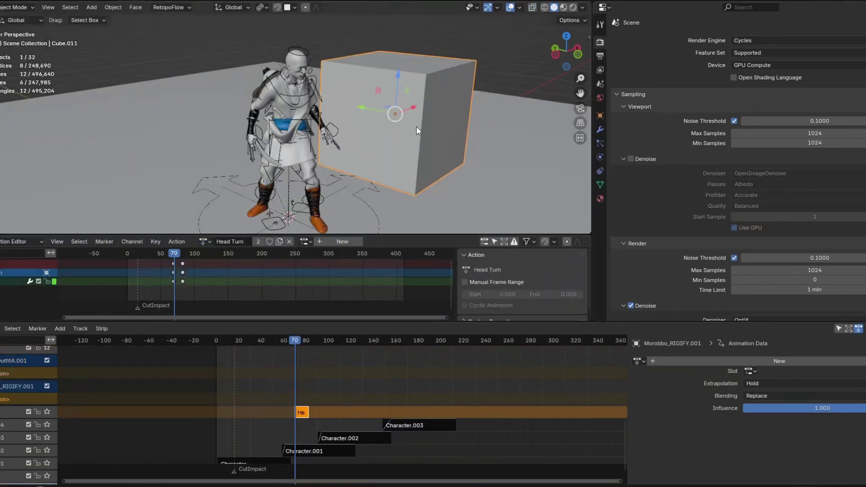
click(307, 241)
click(326, 256)
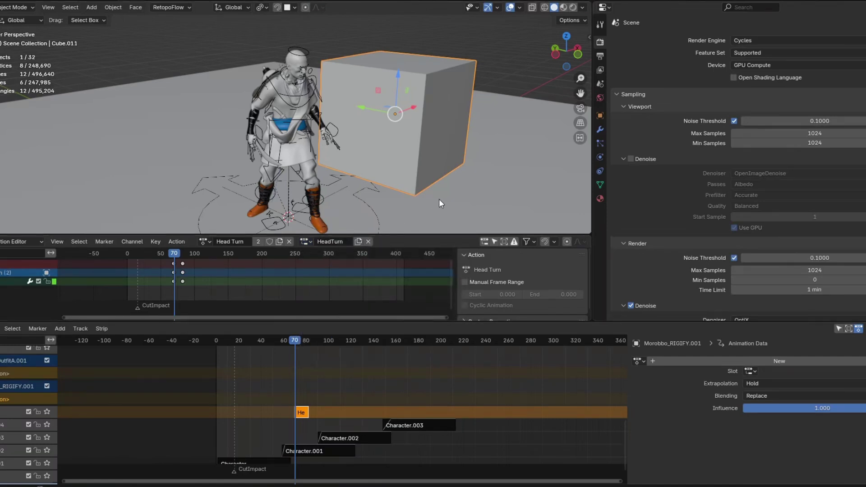
Add the character's rig to the cube selection as the active object and assign it the Character action
shift+click(342, 131)
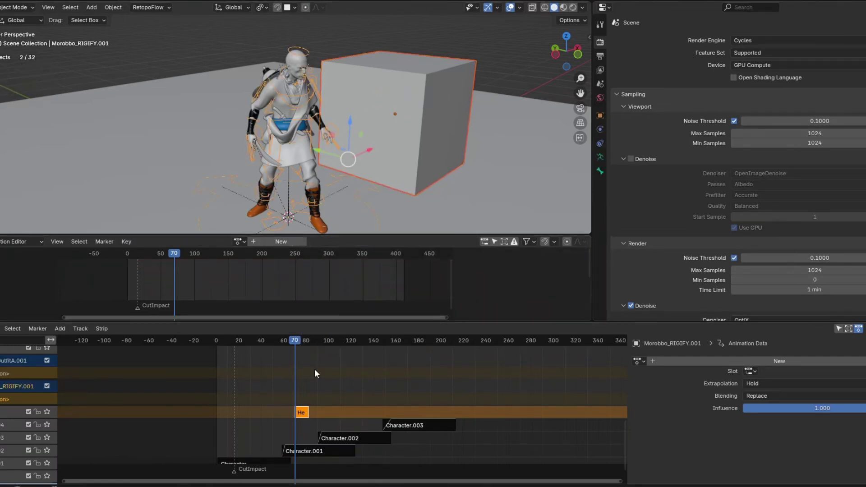
click(240, 241)
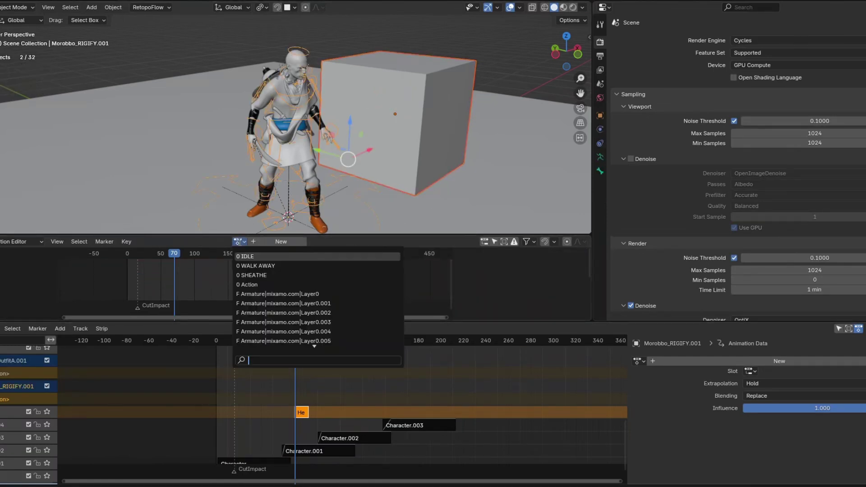
text(ch)
key(Return)
Merge the cube's head-turn animation into the rig's Character action, and delete the cube
click(176, 243)
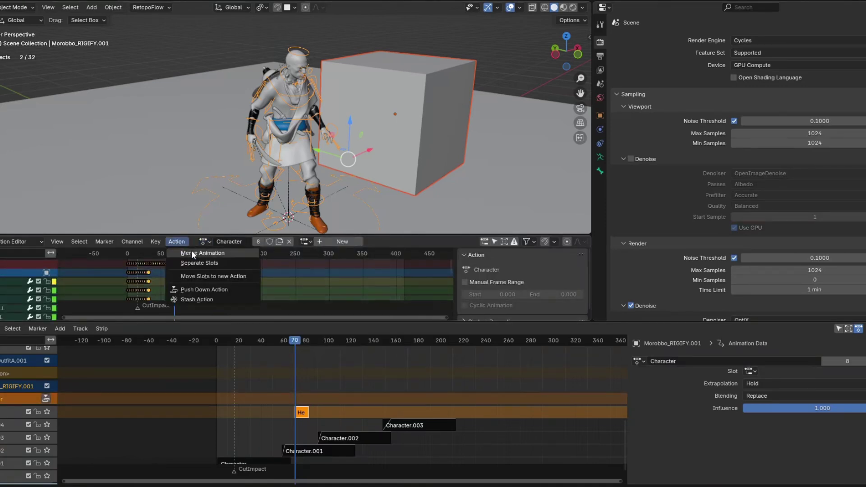
click(192, 251)
key(Delete)
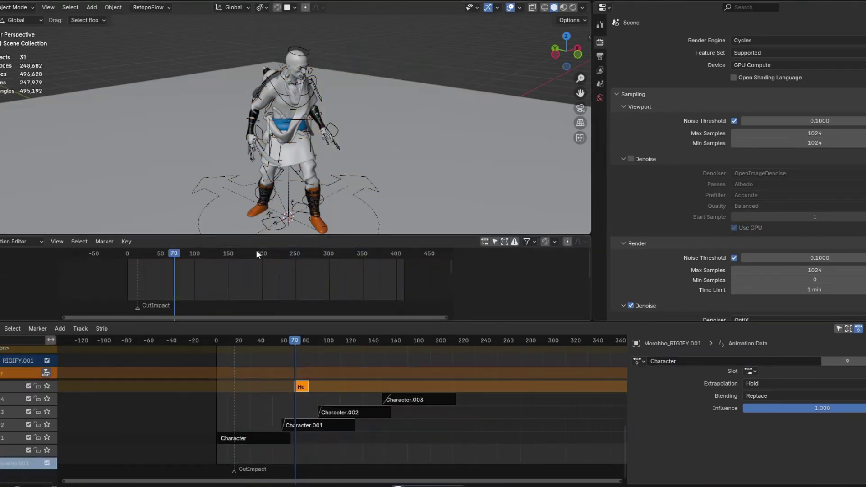
Select the character's rig and open the list of slots in its Character action
click(314, 90)
click(307, 241)
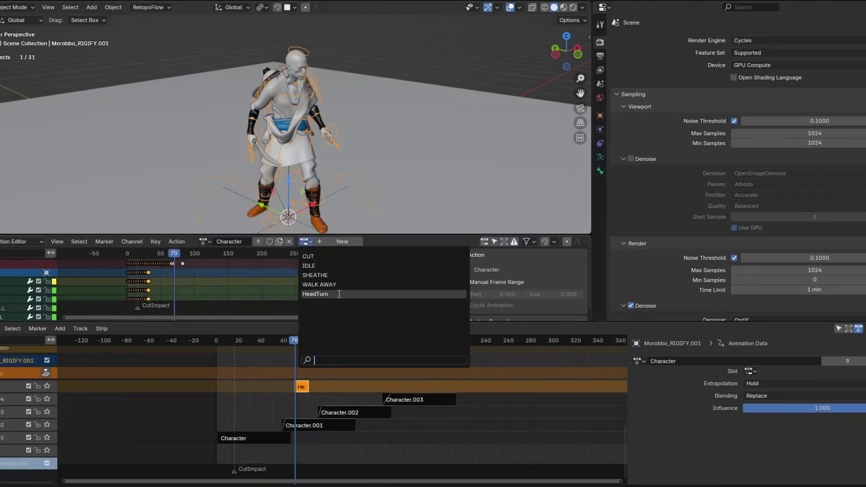